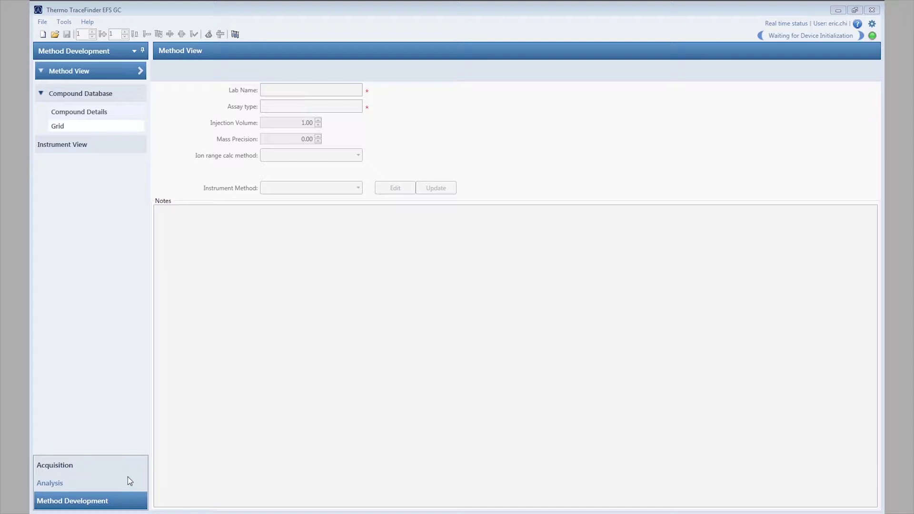
Create a new master method from the 'Quan - blank method' template.
{"action": "left_click", "coordinate": [47, 22]}
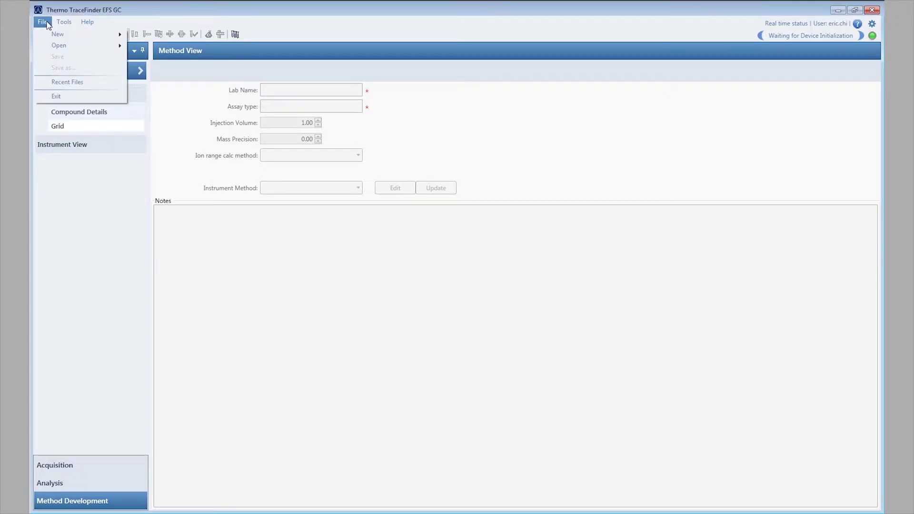
{"action": "mouse_move", "coordinate": [58, 34]}
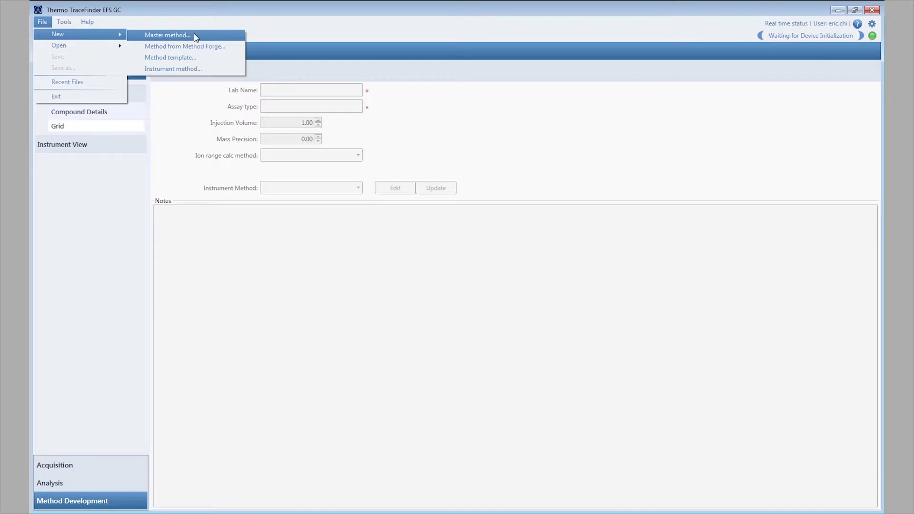
{"action": "left_click", "coordinate": [195, 36]}
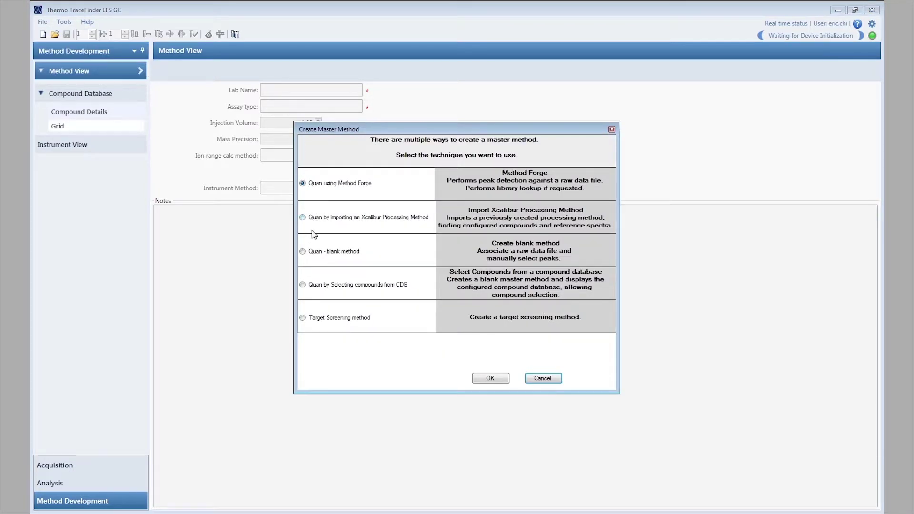
{"action": "left_click", "coordinate": [304, 252]}
{"action": "left_click", "coordinate": [497, 378]}
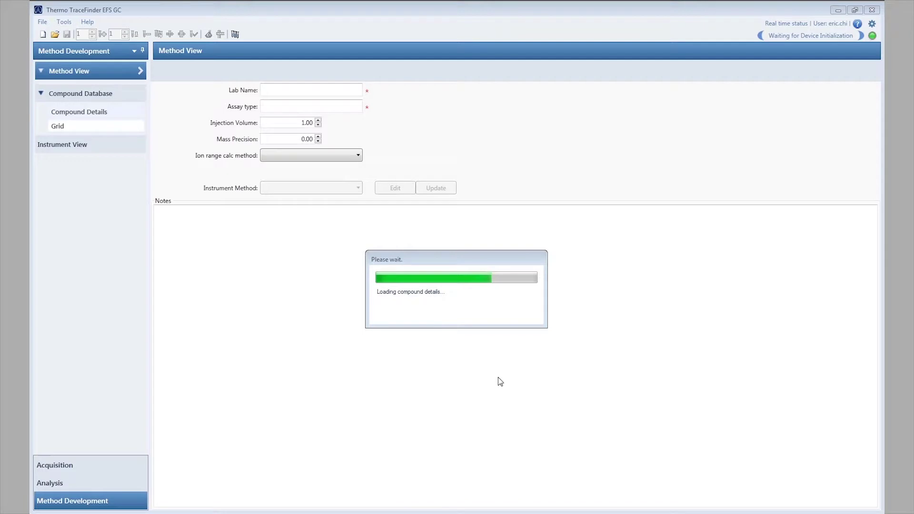
Set assay type 'My compound list', keep Manual ion range calculation, and use My ISQ Instrument Method.
{"action": "left_click", "coordinate": [264, 106]}
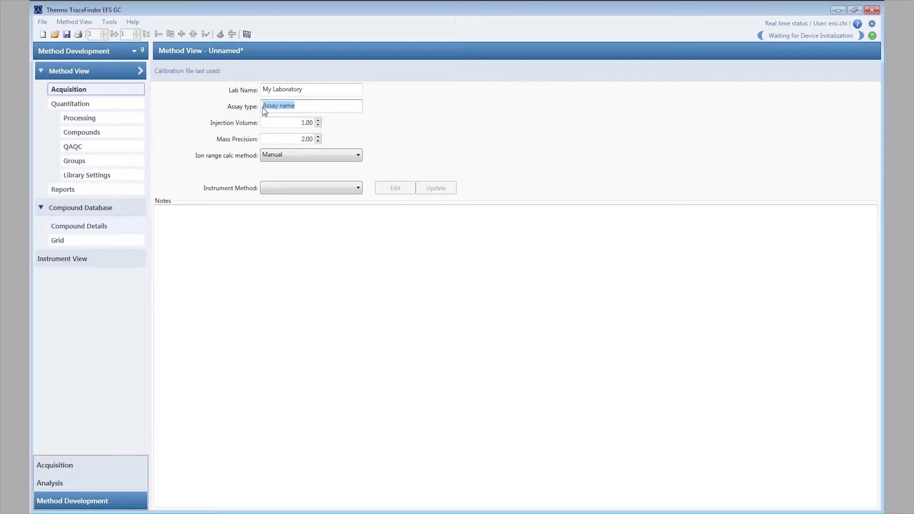
{"action": "type", "text": "My compound list"}
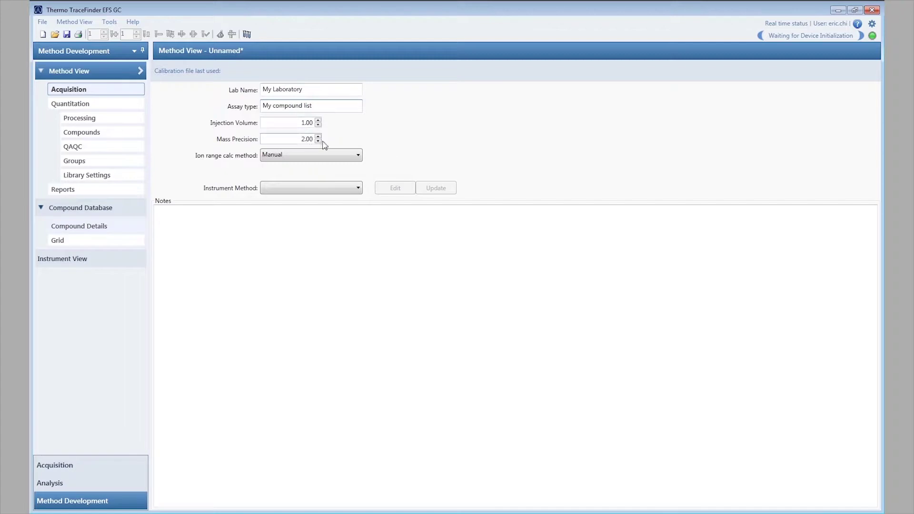
{"action": "left_click", "coordinate": [358, 158]}
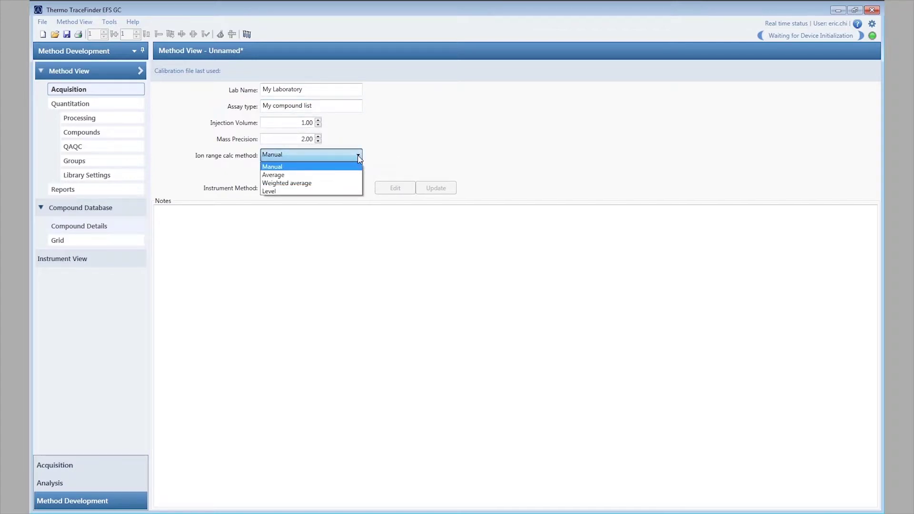
{"action": "left_click", "coordinate": [359, 158]}
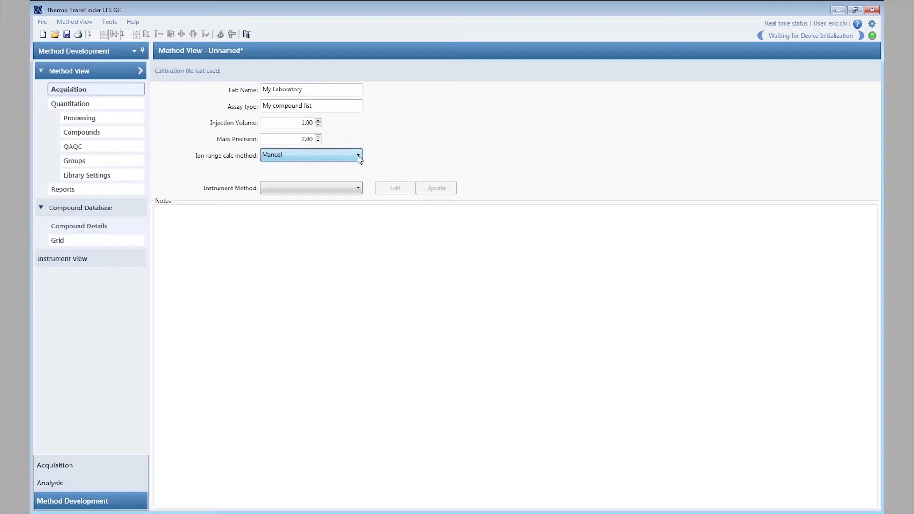
{"action": "left_click", "coordinate": [360, 190]}
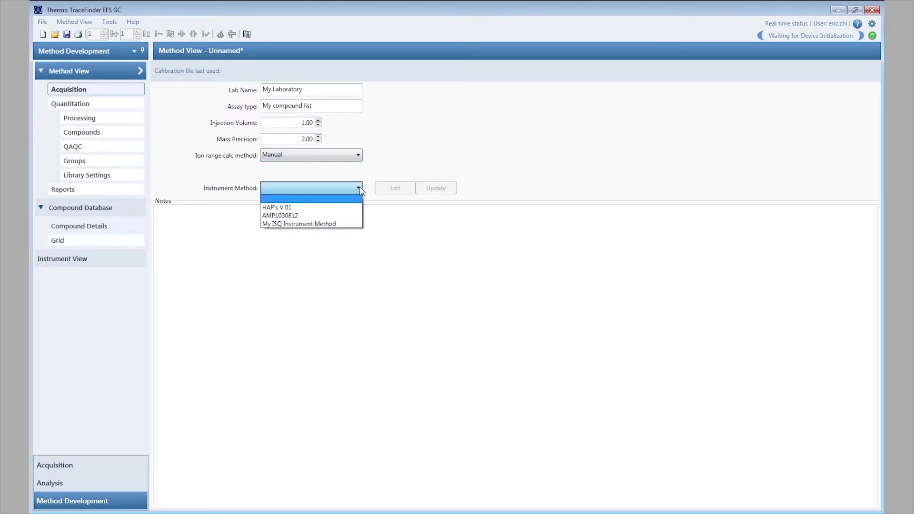
{"action": "left_click", "coordinate": [345, 223]}
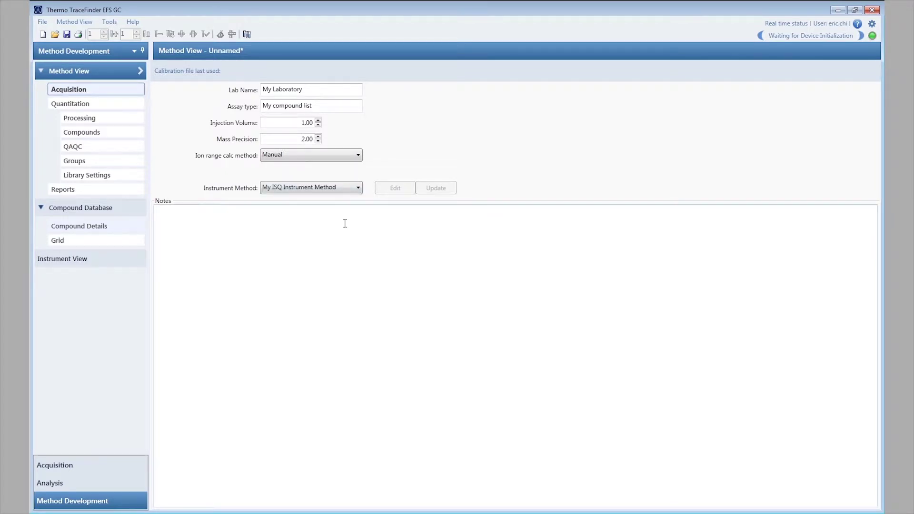
{"action": "left_click", "coordinate": [120, 122]}
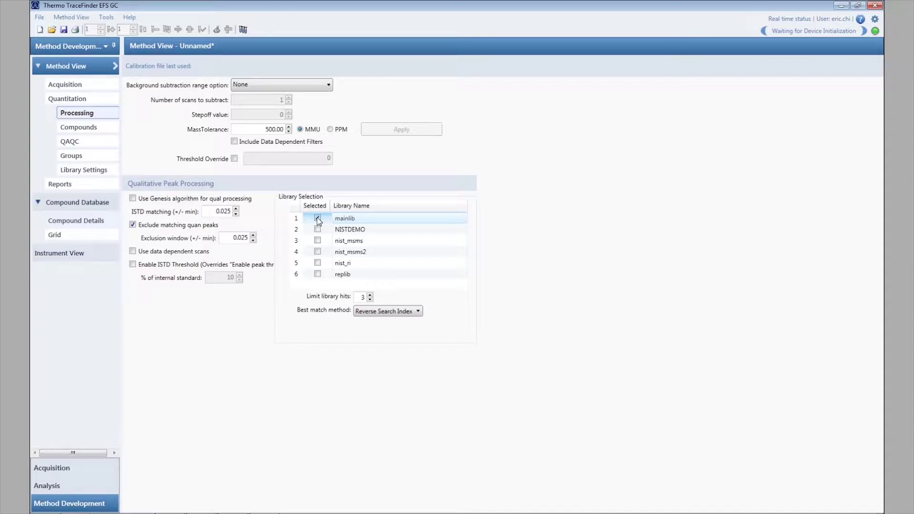
In the Compounds Detection view, associate the raw data file My quick sample .raw.
{"action": "left_click", "coordinate": [111, 131]}
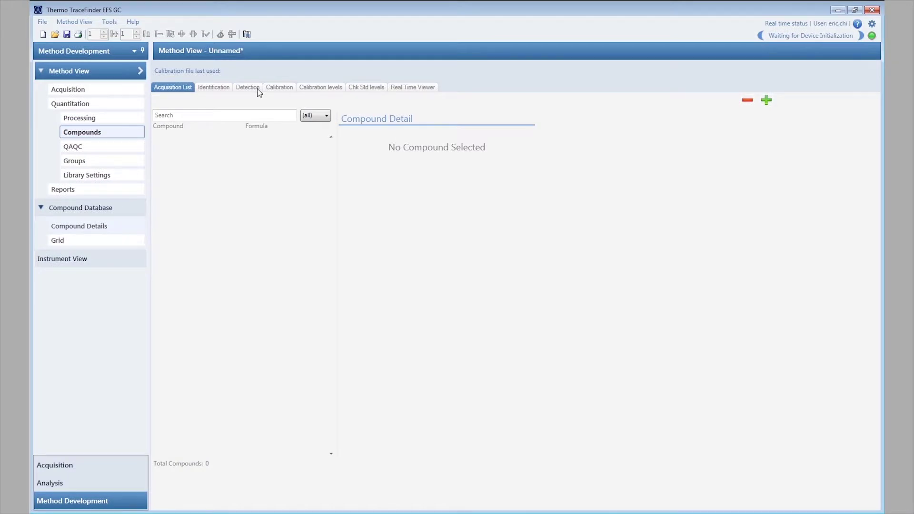
{"action": "left_click", "coordinate": [259, 92]}
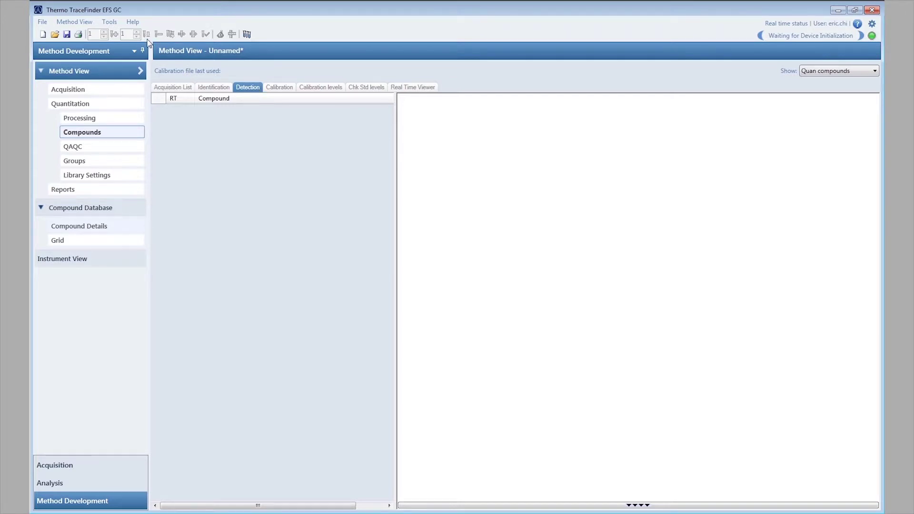
{"action": "left_click", "coordinate": [94, 23]}
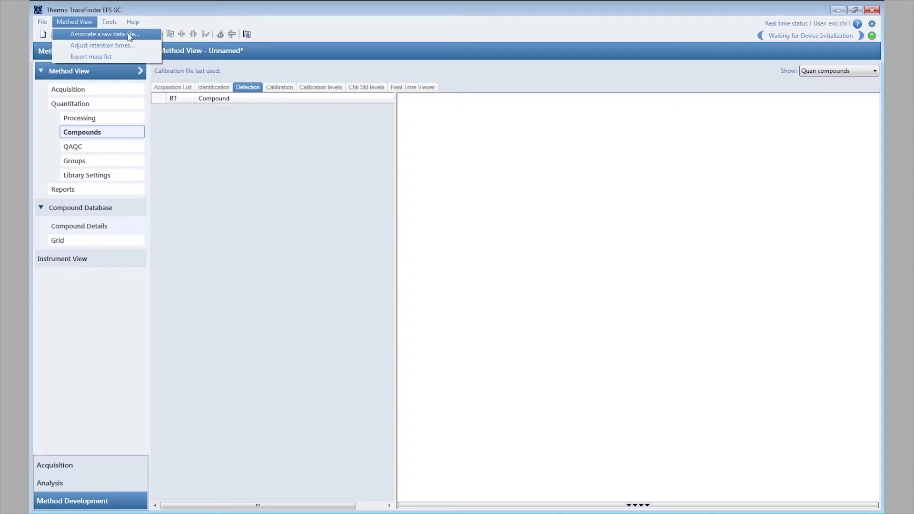
{"action": "left_click", "coordinate": [144, 38]}
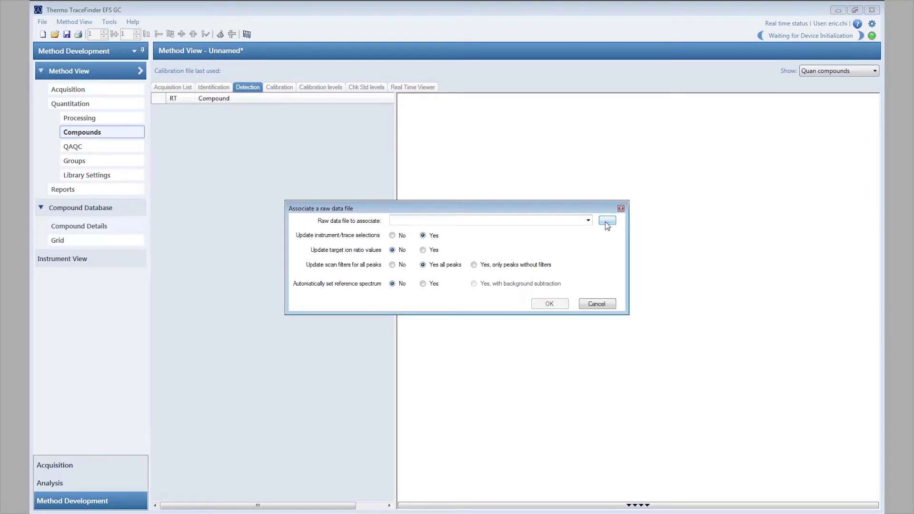
{"action": "left_click", "coordinate": [605, 221]}
{"action": "left_click", "coordinate": [428, 284]}
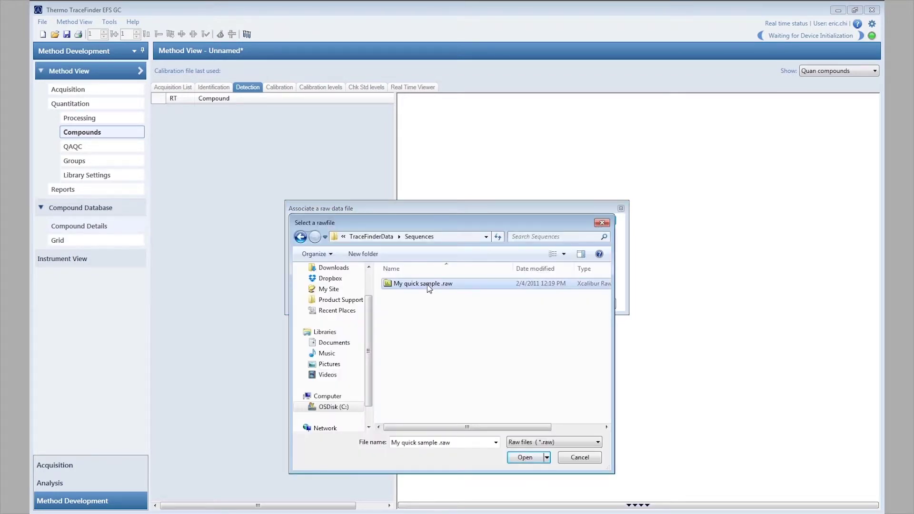
{"action": "left_click", "coordinate": [526, 458]}
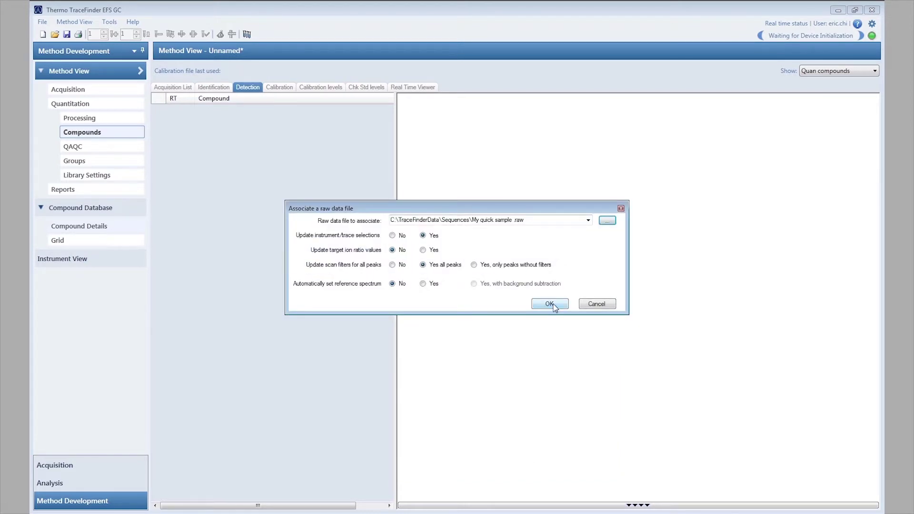
{"action": "left_click", "coordinate": [553, 305]}
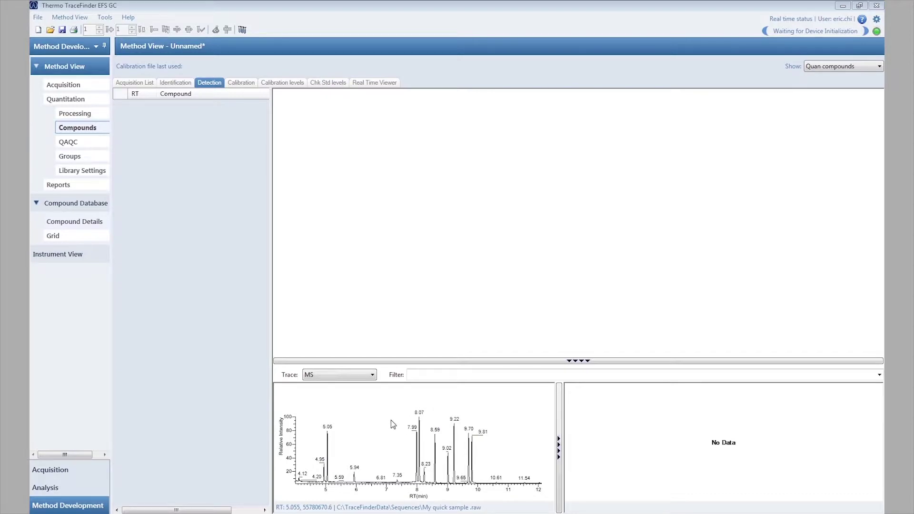
Apply the EI Full ms scan filter and zoom in to show the 5.05 min peak's spectrum.
{"action": "left_click", "coordinate": [327, 432]}
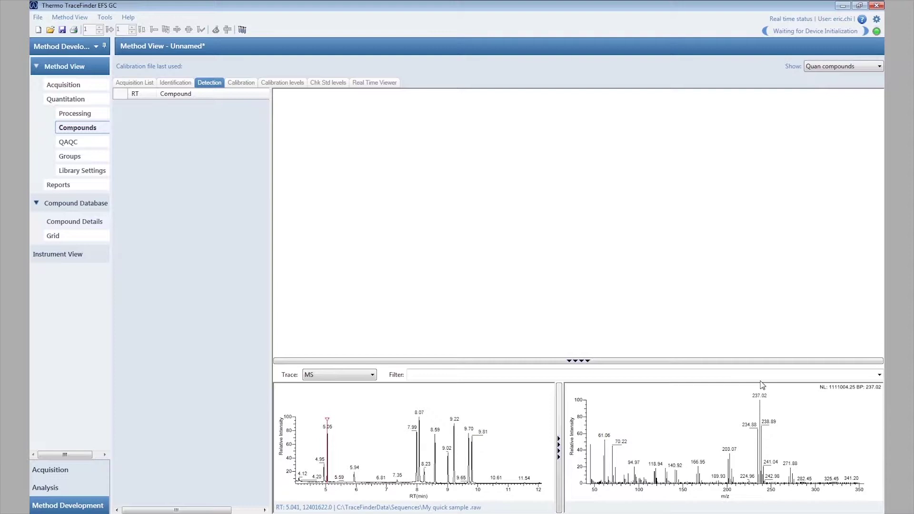
{"action": "left_click", "coordinate": [879, 375]}
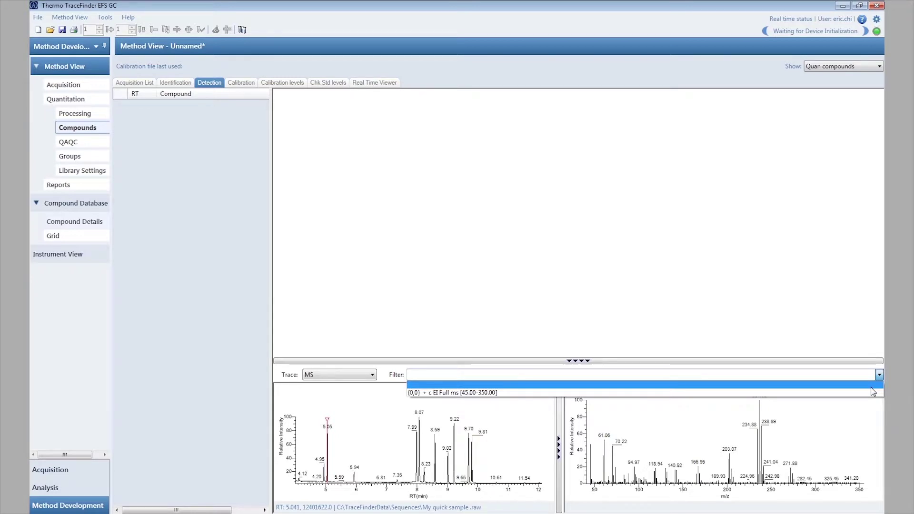
{"action": "left_click", "coordinate": [872, 392]}
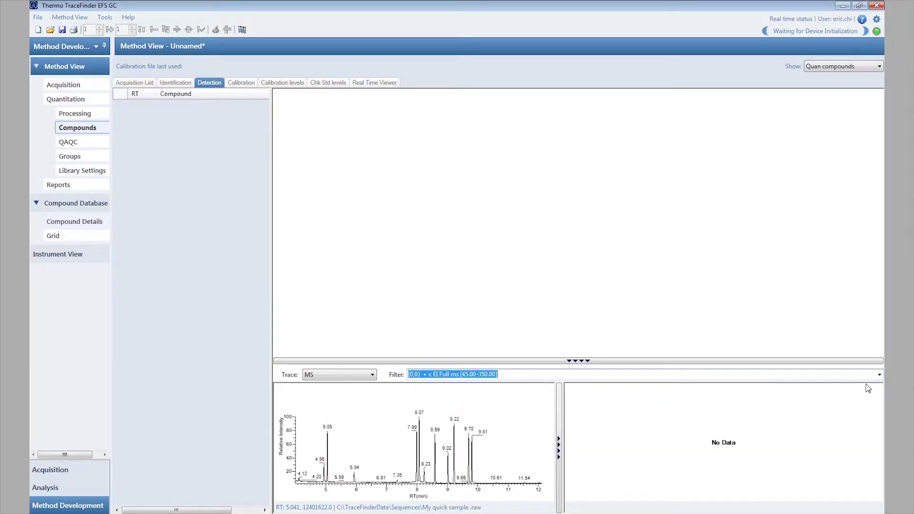
{"action": "left_click_drag", "start_coordinate": [315, 438], "coordinate": [336, 438]}
{"action": "left_click", "coordinate": [445, 419]}
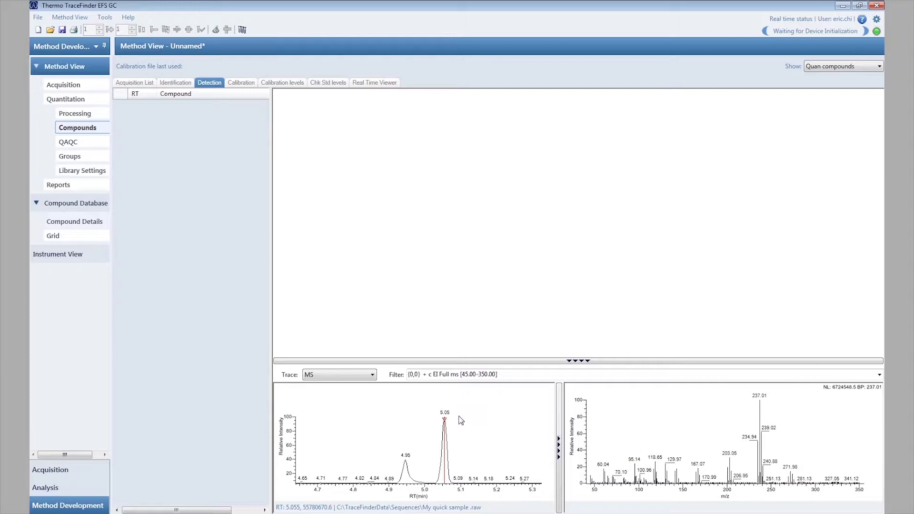
Add the 5.05 min peak as a new compound and reset the chromatogram's time range.
{"action": "right_click", "coordinate": [460, 420]}
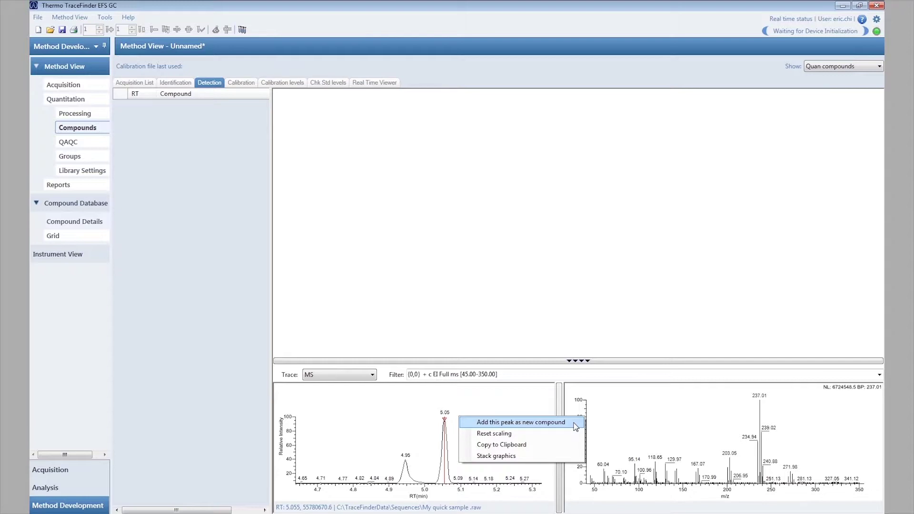
{"action": "left_click", "coordinate": [575, 424]}
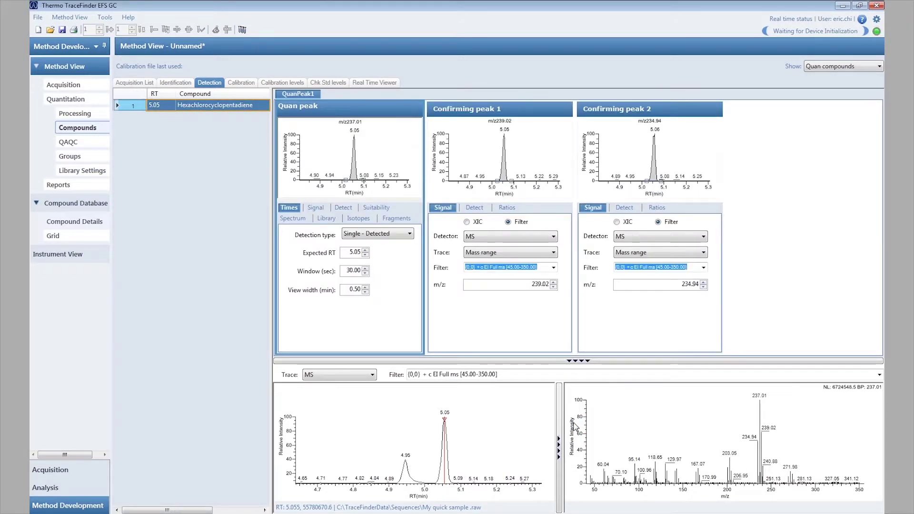
{"action": "right_click", "coordinate": [461, 409]}
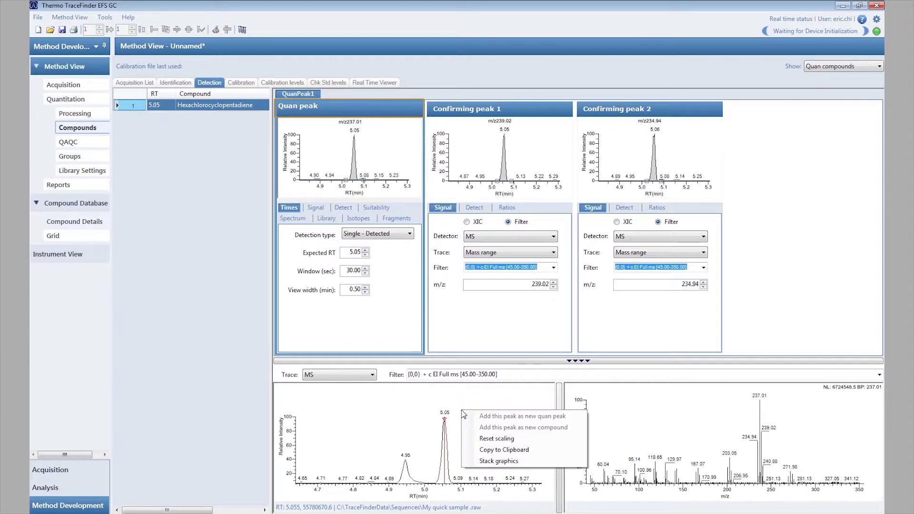
{"action": "left_click", "coordinate": [521, 439]}
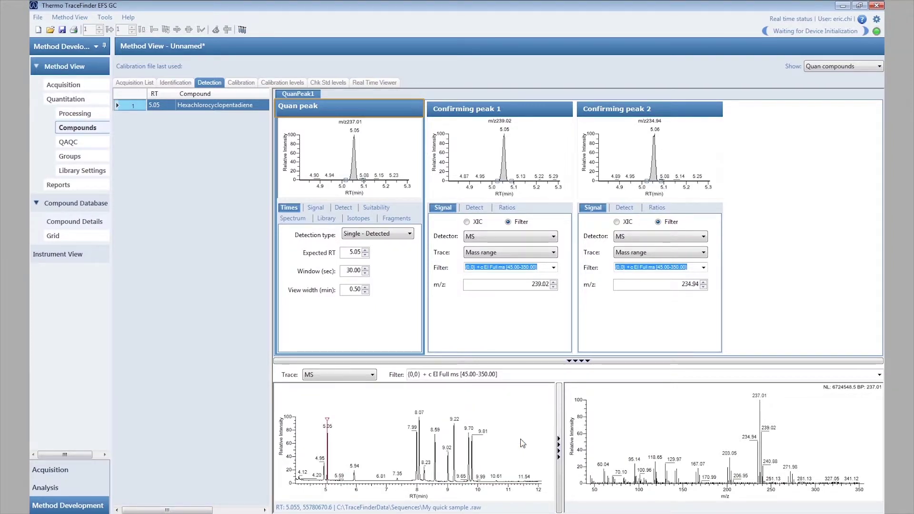
Zoom onto the 8 minute peaks and add the 7.99 min peak as Simazine.
{"action": "left_click_drag", "start_coordinate": [403, 438], "coordinate": [427, 439]}
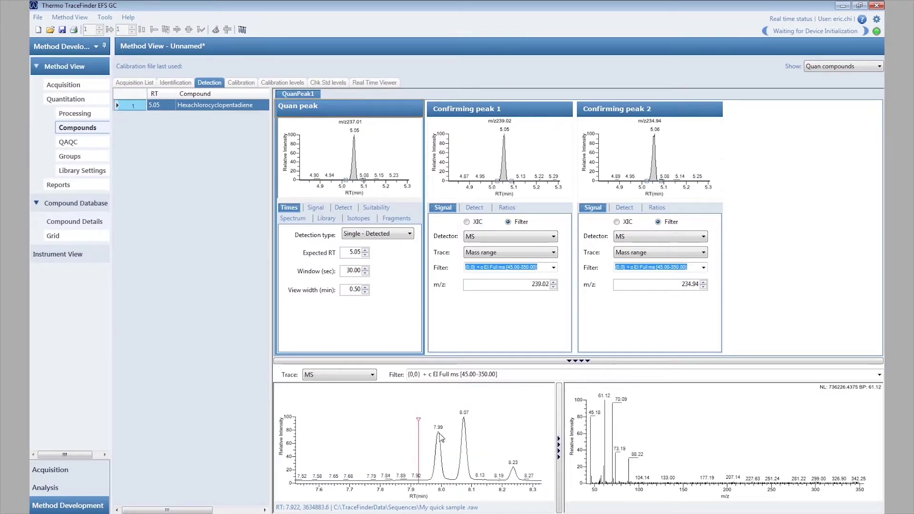
{"action": "left_click", "coordinate": [438, 433]}
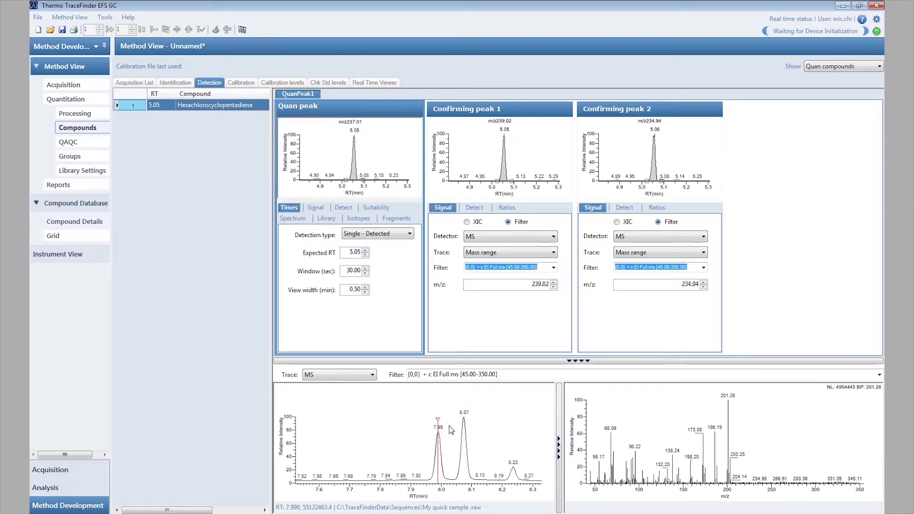
{"action": "right_click", "coordinate": [451, 429]}
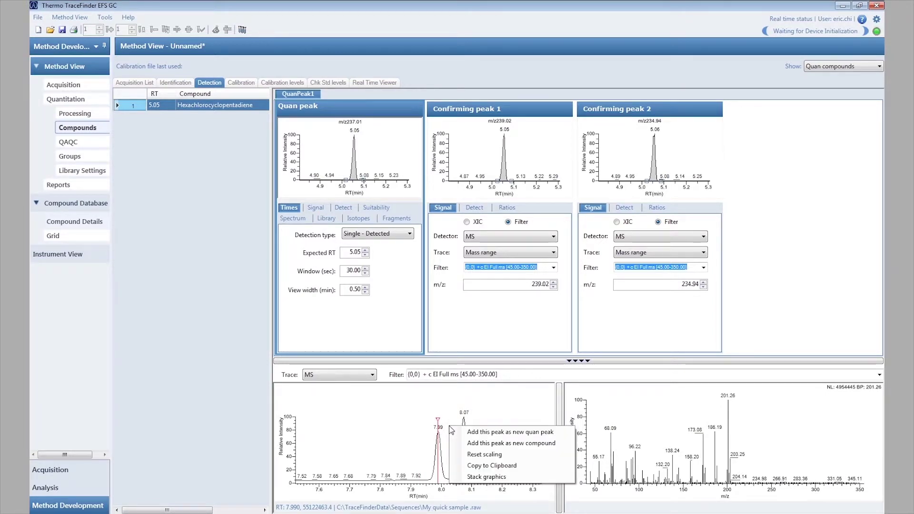
{"action": "left_click", "coordinate": [559, 444]}
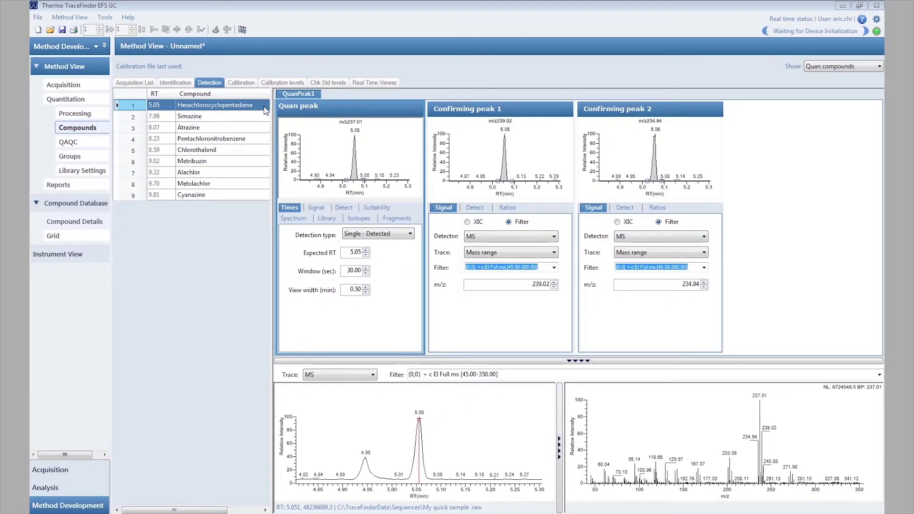
{"action": "right_click", "coordinate": [522, 138]}
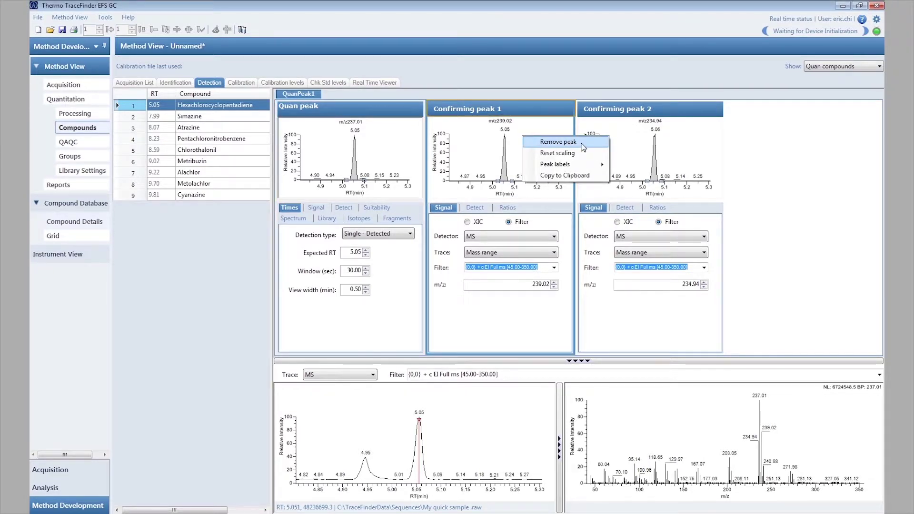
{"action": "left_click", "coordinate": [561, 133]}
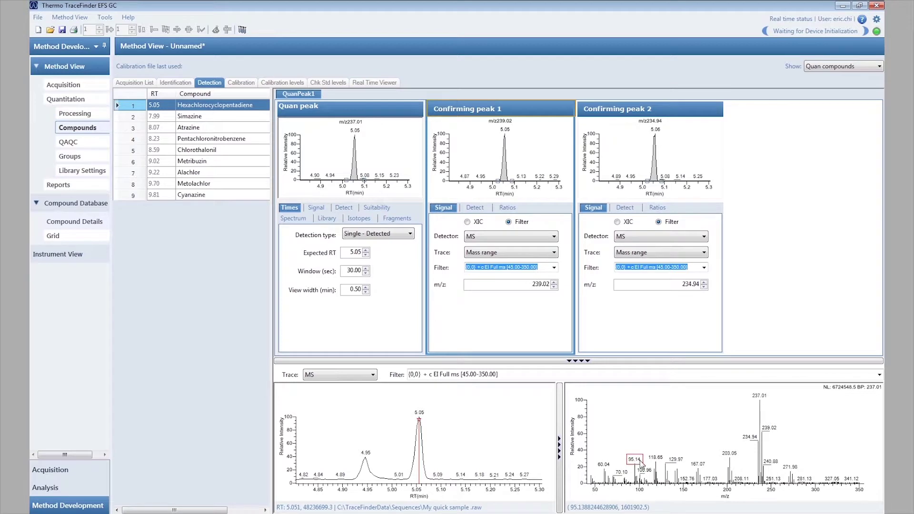
{"action": "right_click", "coordinate": [641, 464]}
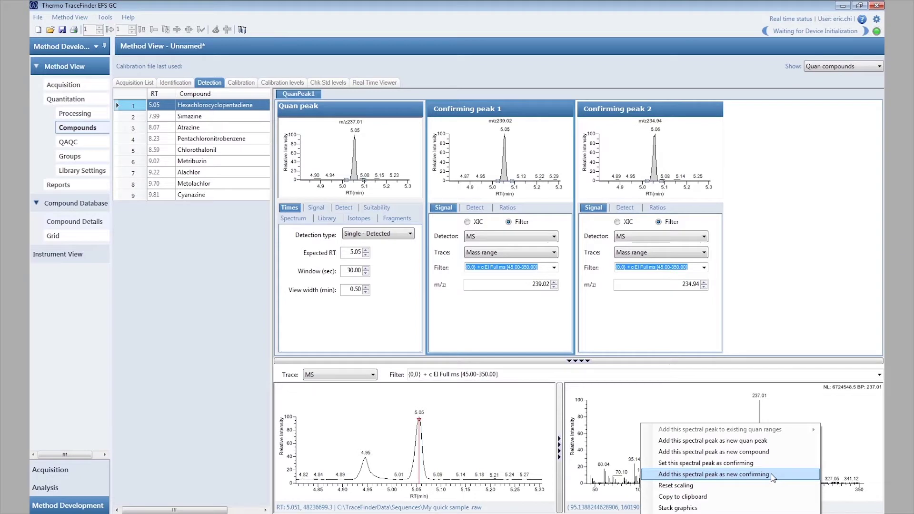
{"action": "left_click", "coordinate": [740, 417]}
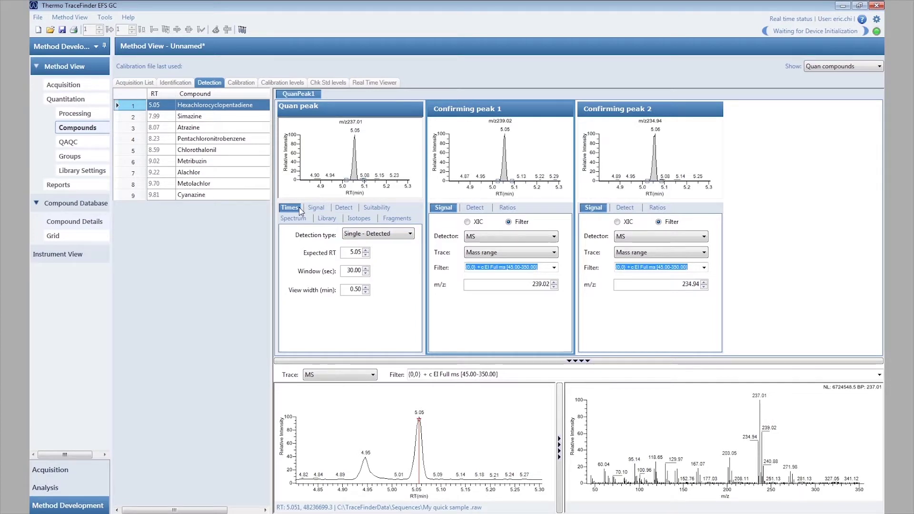
Check the quan peak's timing options, keeping Single - Detected as the detection type.
{"action": "right_click", "coordinate": [378, 256]}
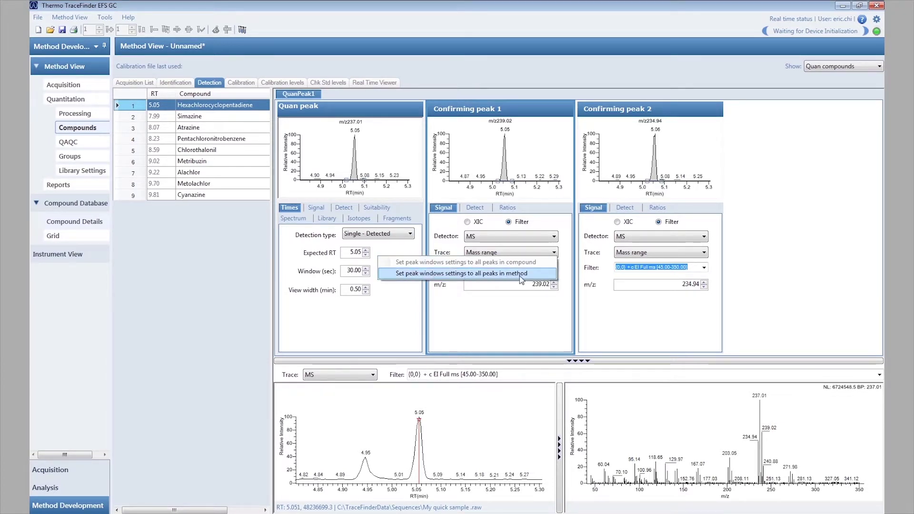
{"action": "left_click", "coordinate": [412, 286]}
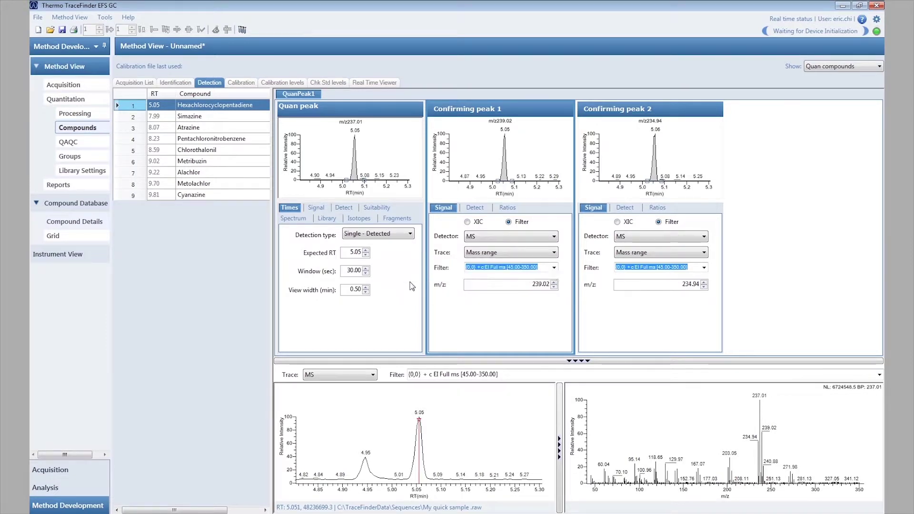
{"action": "left_click", "coordinate": [410, 234]}
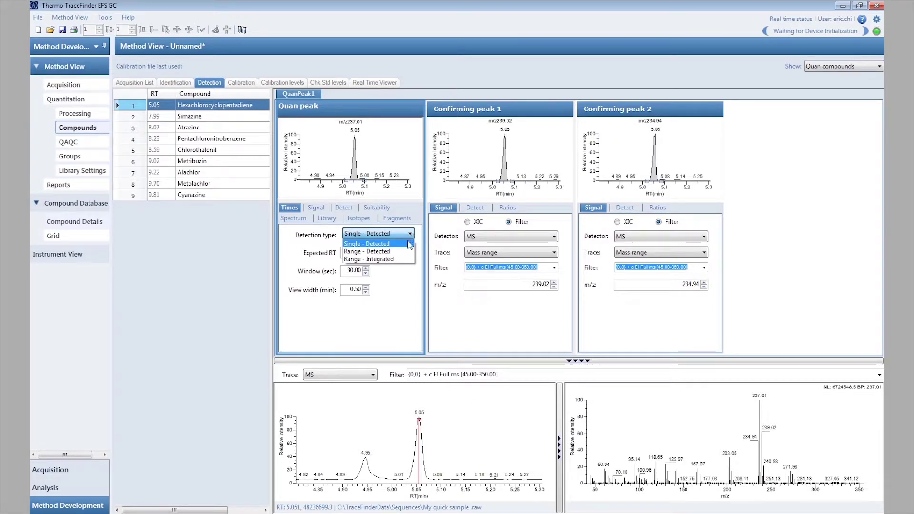
{"action": "left_click", "coordinate": [408, 244]}
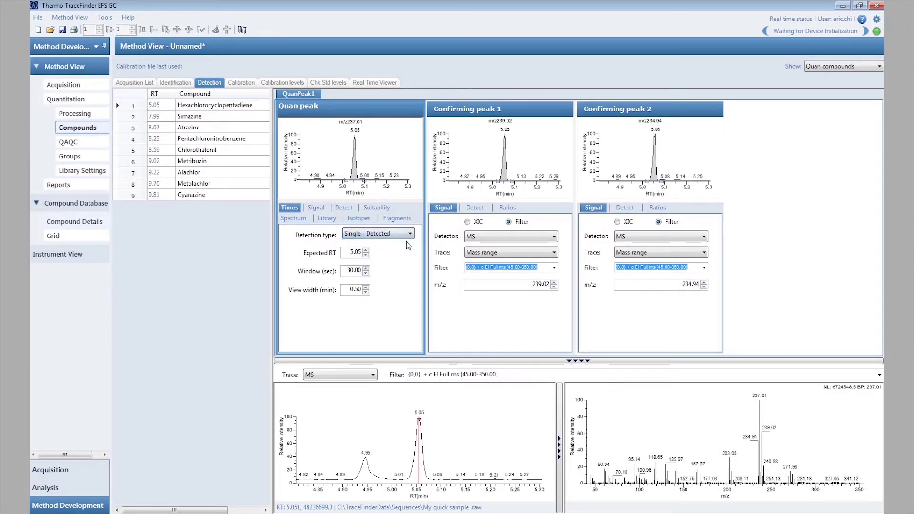
Review signal and detection settings, keeping ICIS sensitivity, then show the reference mass spectrum.
{"action": "left_click", "coordinate": [321, 208]}
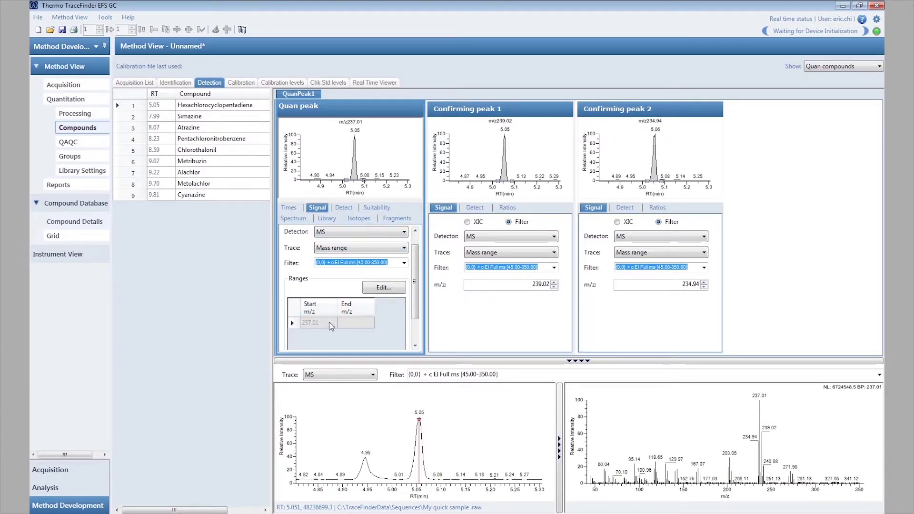
{"action": "left_click", "coordinate": [352, 210]}
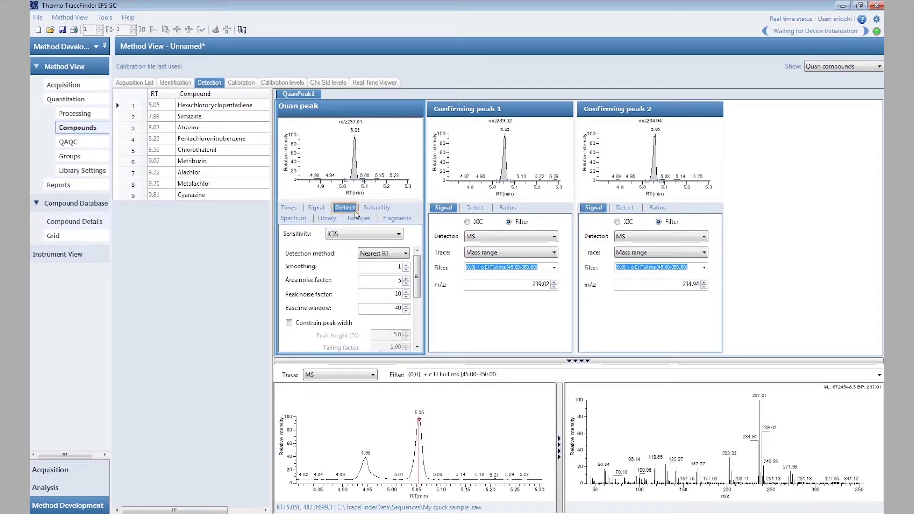
{"action": "left_click", "coordinate": [399, 234]}
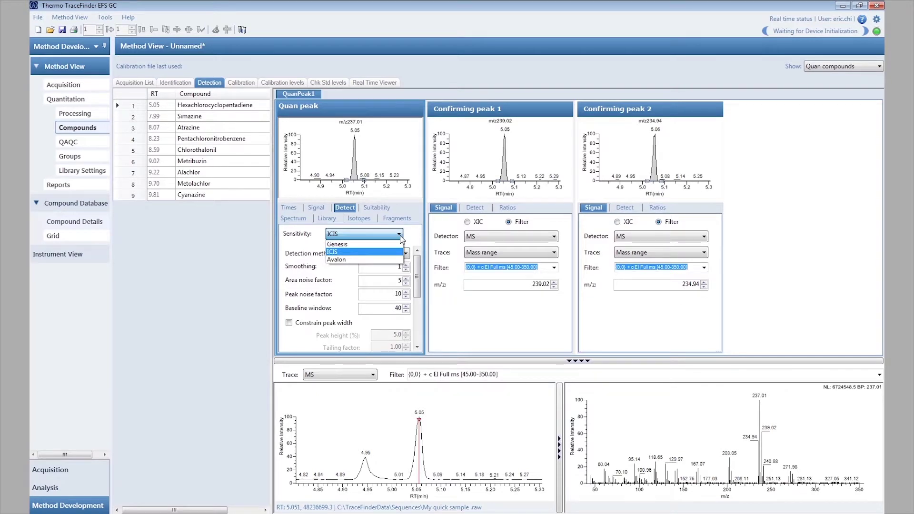
{"action": "left_click", "coordinate": [400, 236]}
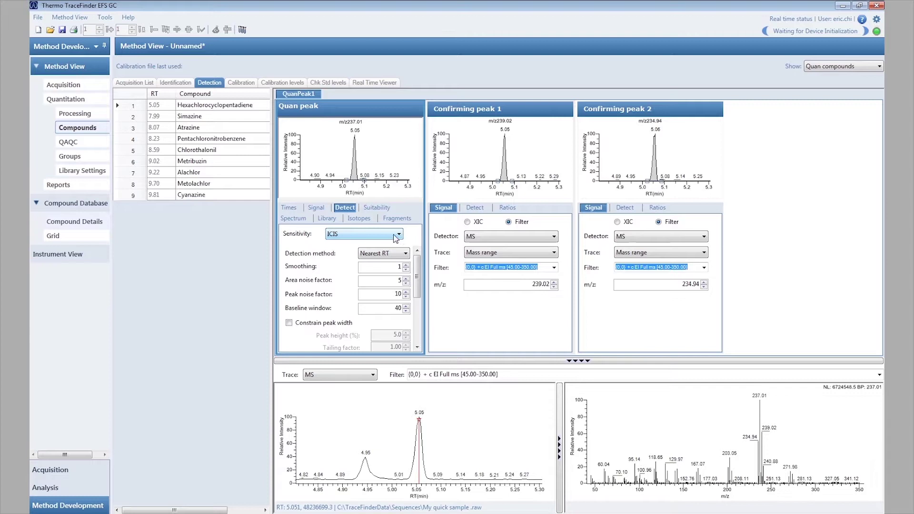
{"action": "left_click", "coordinate": [295, 218]}
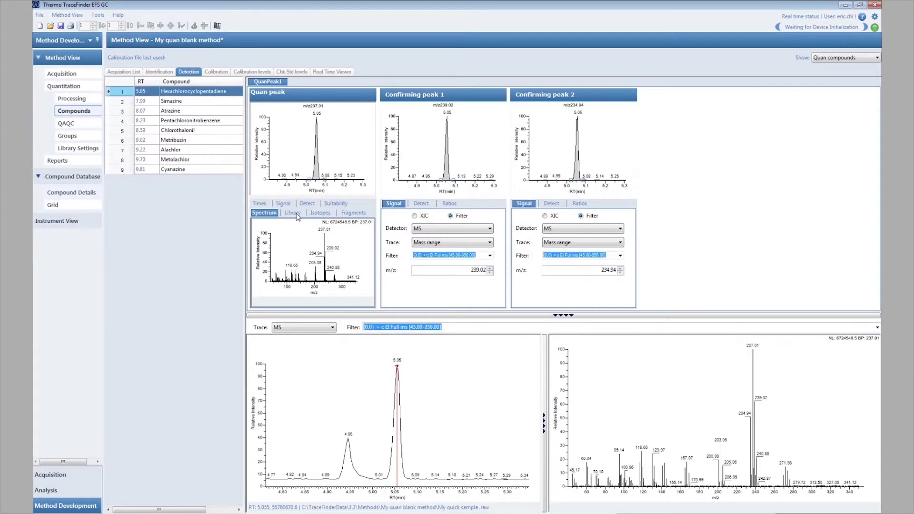
Enable NIST library search, check confirming peak 1's ion ratios, and copy the quan peak chart.
{"action": "left_click", "coordinate": [295, 214]}
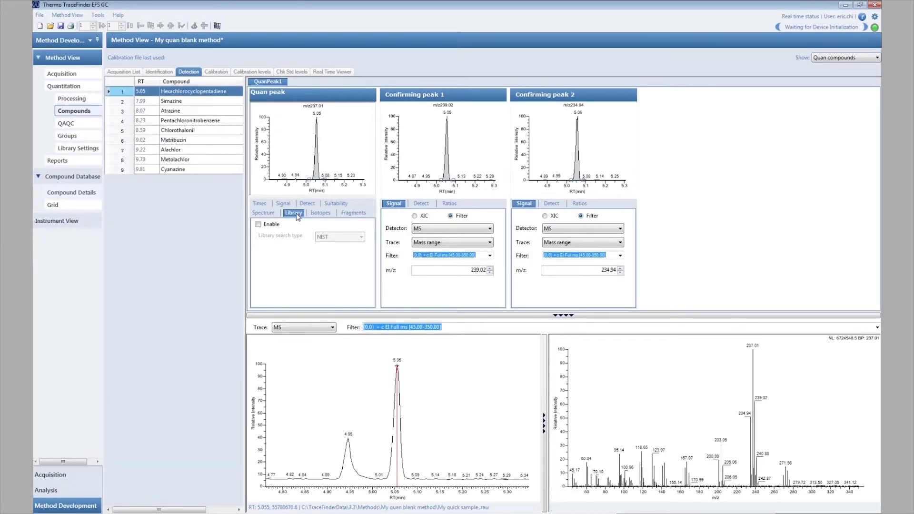
{"action": "left_click", "coordinate": [259, 224]}
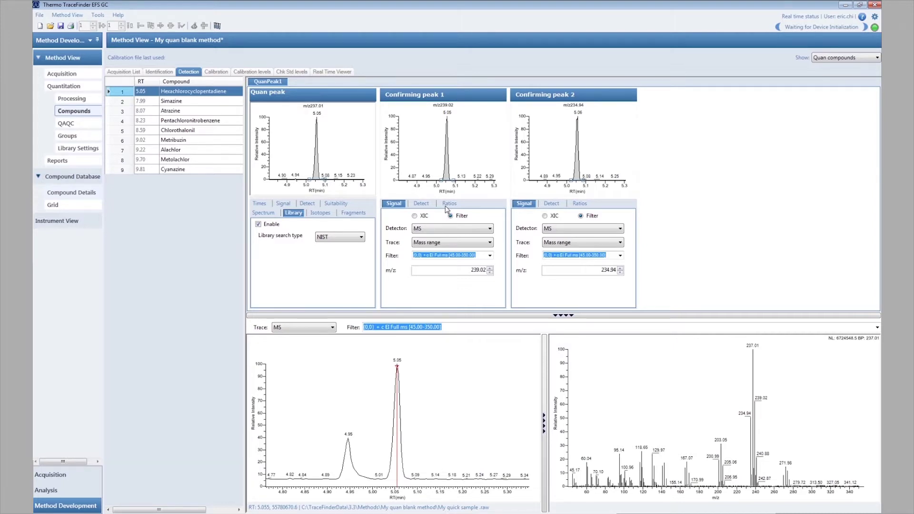
{"action": "left_click", "coordinate": [449, 205]}
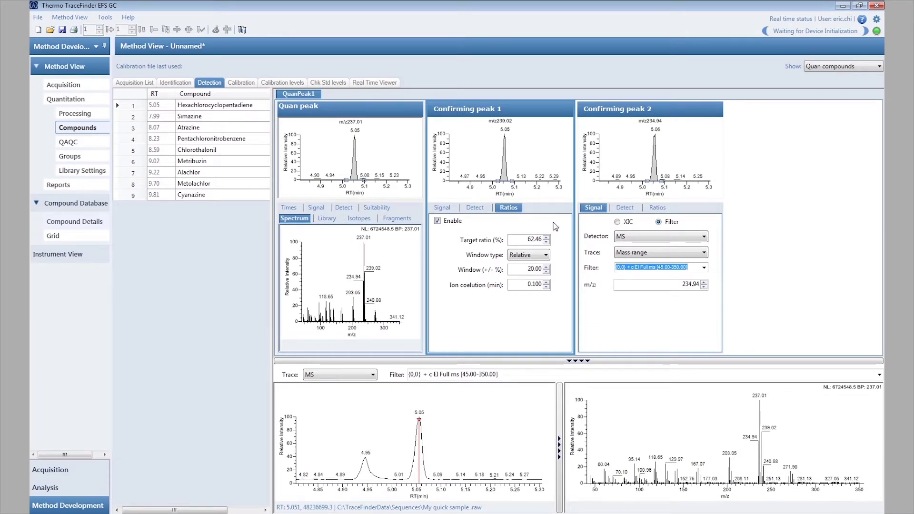
{"action": "right_click", "coordinate": [390, 146]}
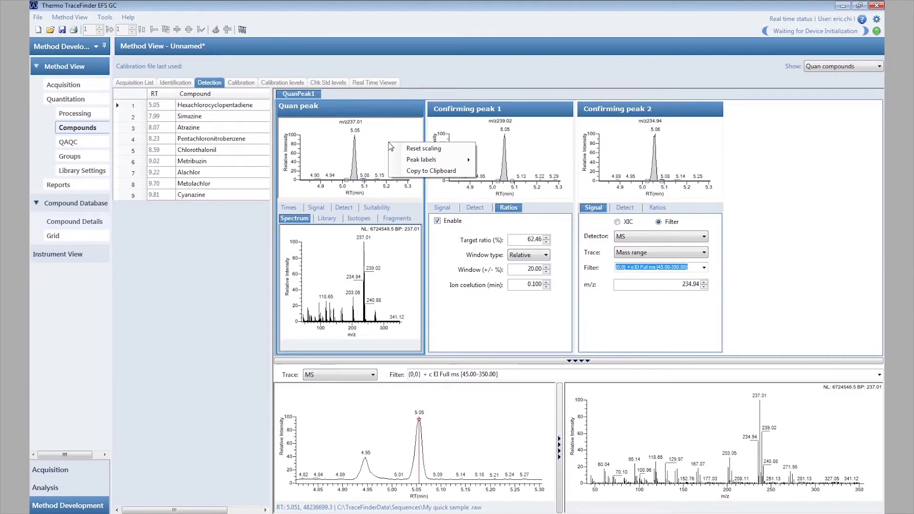
{"action": "left_click", "coordinate": [462, 171]}
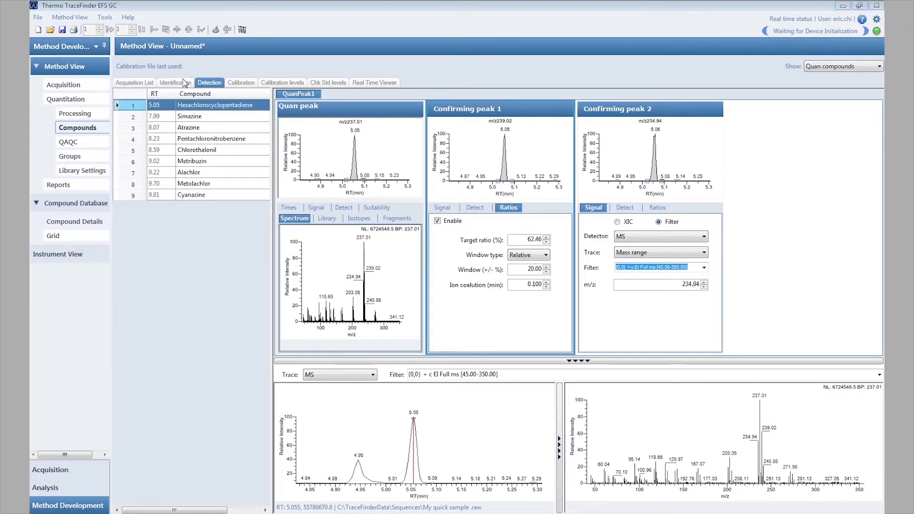
Save the method under the name 'My quan blank method' using Save As.
{"action": "left_click", "coordinate": [43, 19]}
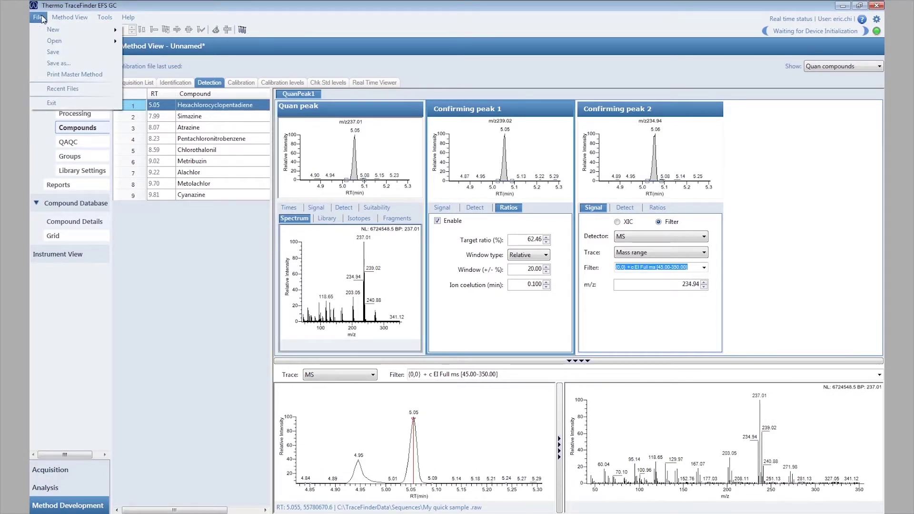
{"action": "left_click", "coordinate": [79, 66]}
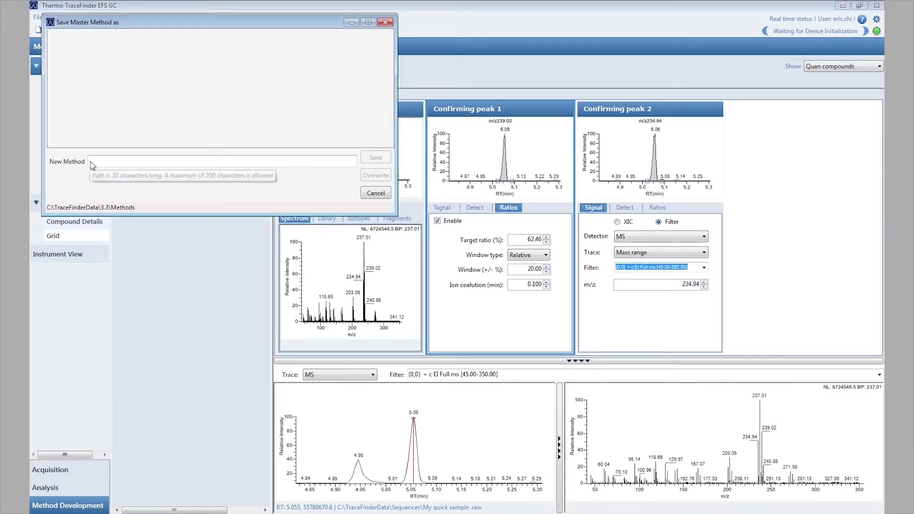
{"action": "left_click", "coordinate": [92, 165]}
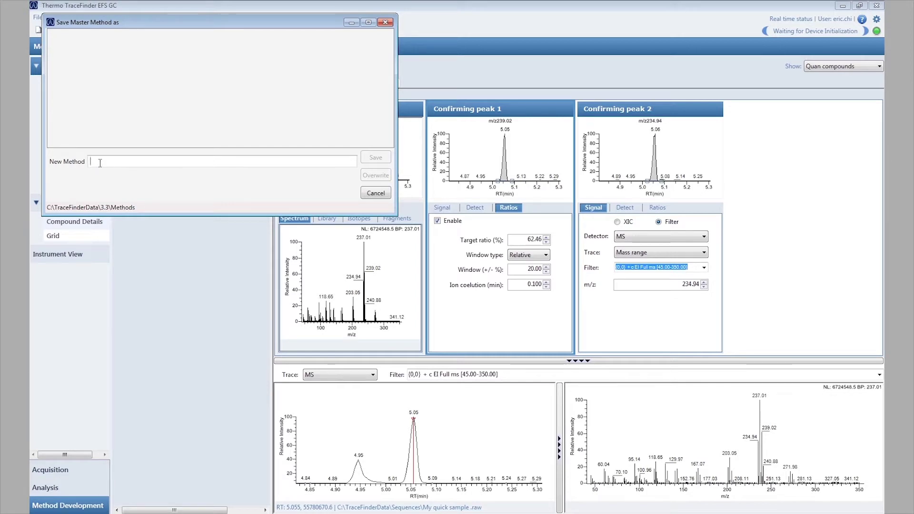
{"action": "type", "text": "My quan blank method"}
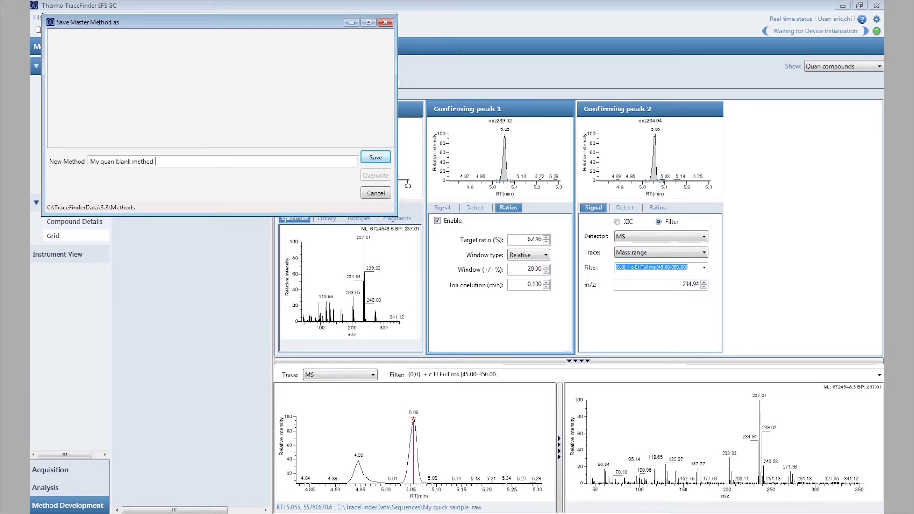
{"action": "left_click", "coordinate": [374, 159]}
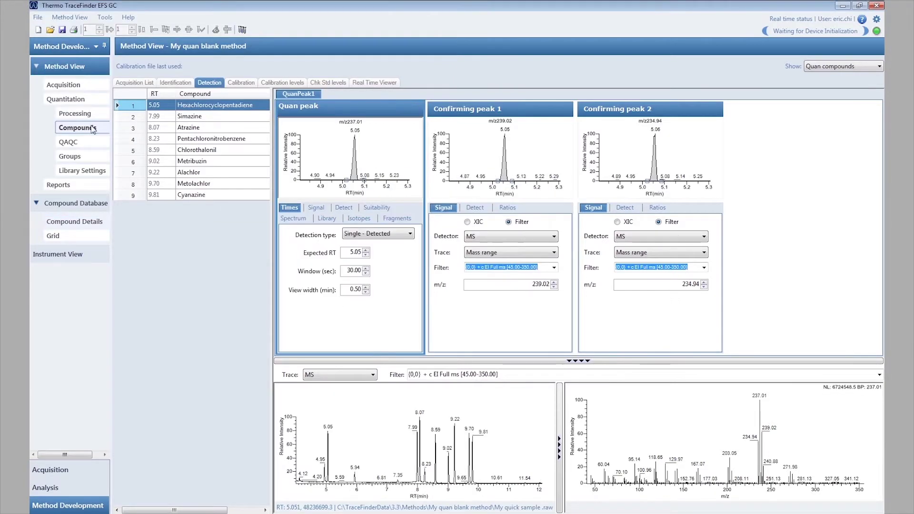
Make Pentachloronitrobenzene an internal standard and an RT reference in the identification table.
{"action": "left_click", "coordinate": [180, 85]}
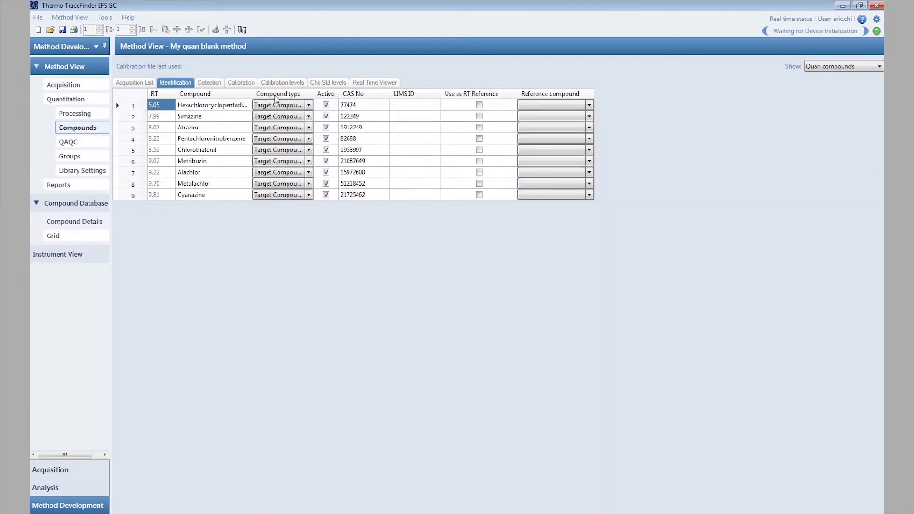
{"action": "left_click", "coordinate": [309, 139]}
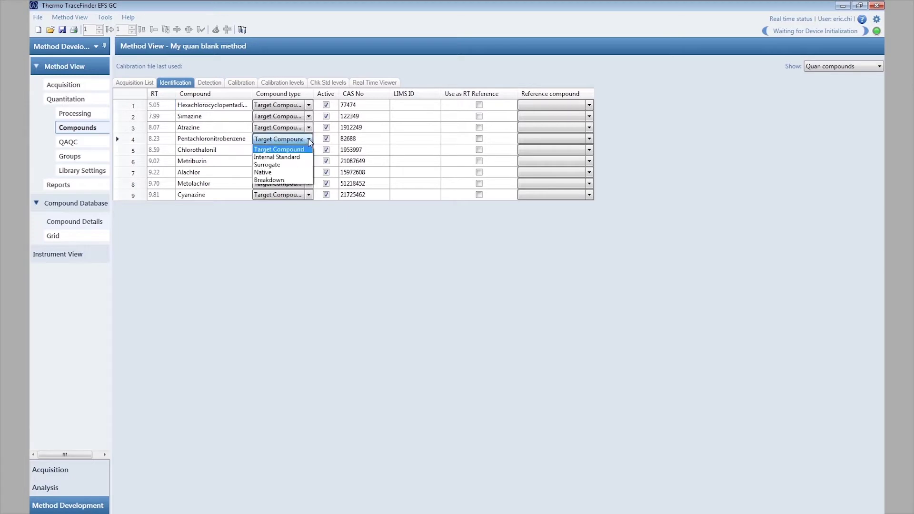
{"action": "left_click", "coordinate": [305, 158]}
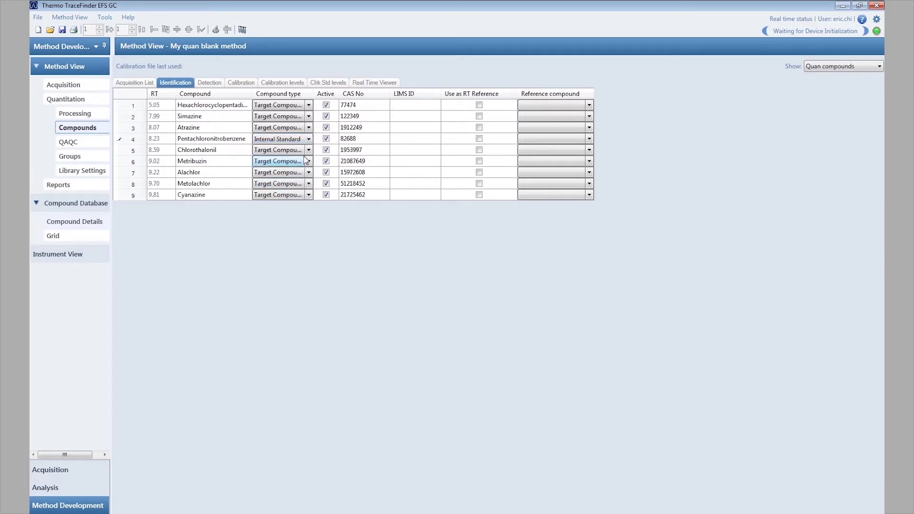
{"action": "left_click", "coordinate": [479, 139]}
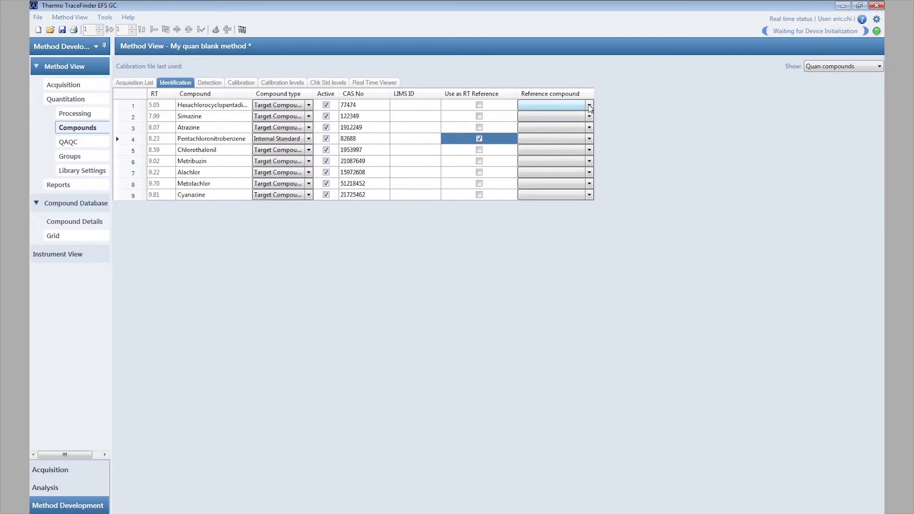
Set Pentachloronitrobenzene as every compound's reference compound and save with Ctrl+S.
{"action": "left_click", "coordinate": [590, 106]}
{"action": "left_click", "coordinate": [588, 125]}
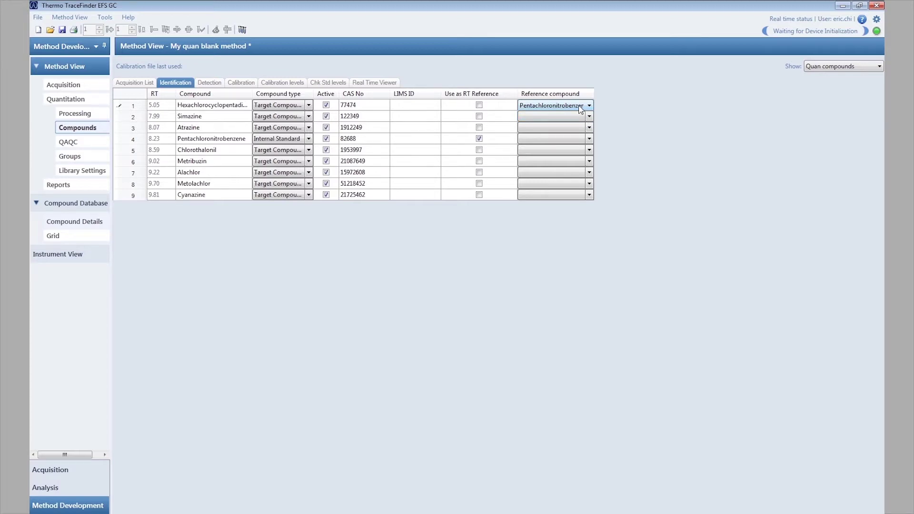
{"action": "right_click", "coordinate": [580, 110]}
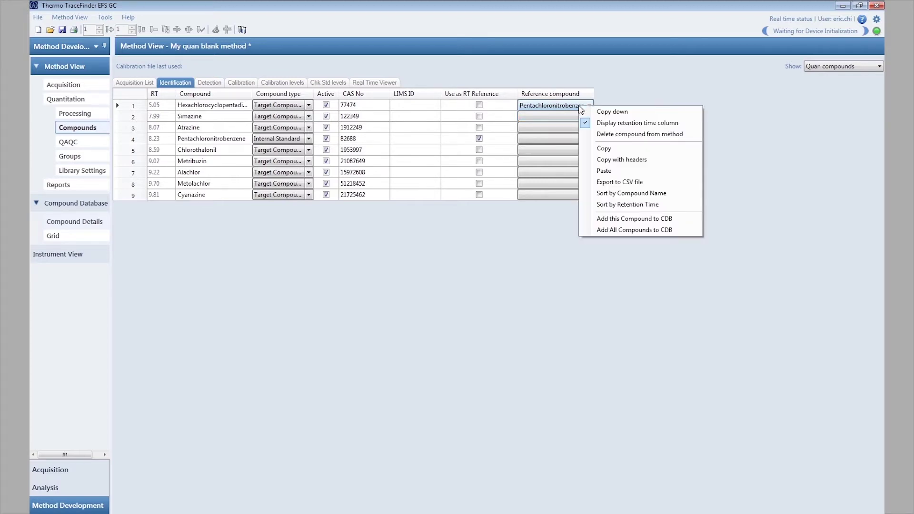
{"action": "left_click", "coordinate": [639, 116]}
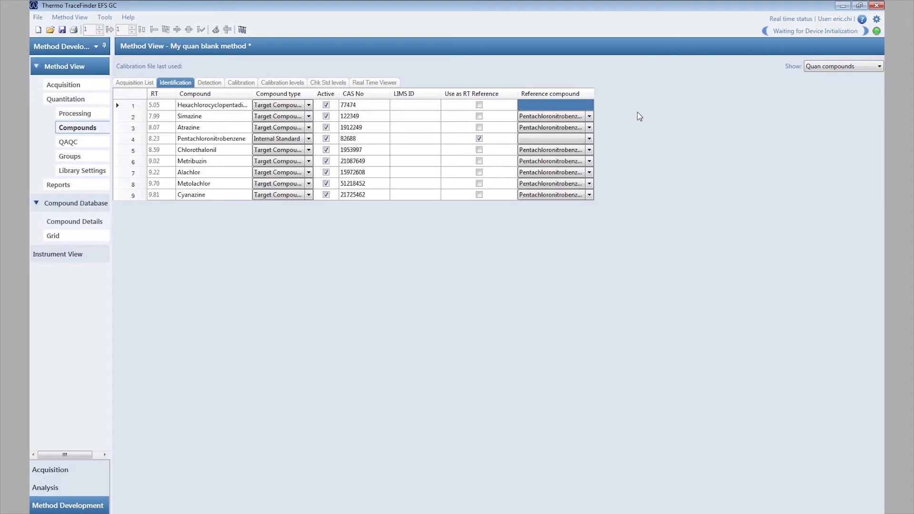
{"action": "key", "text": "ctrl+s"}
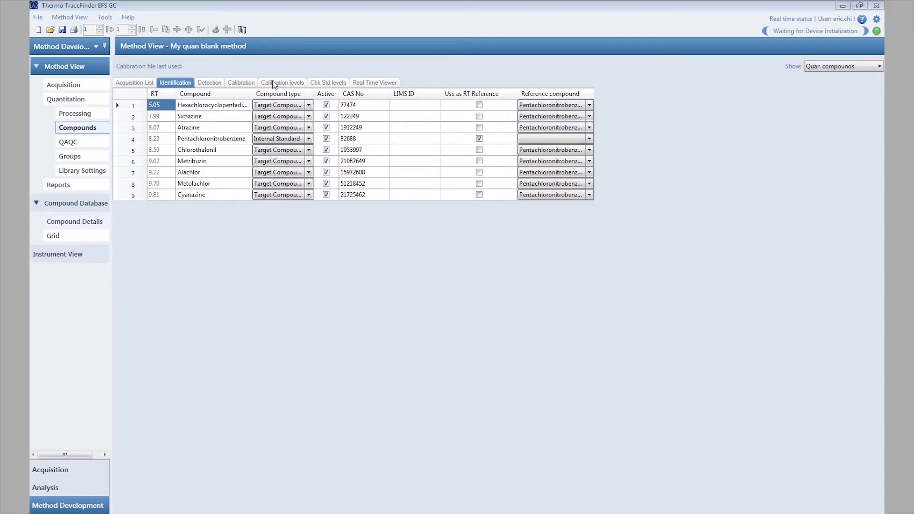
Set the standard type to Internal for the first compound and copy it down to all.
{"action": "left_click", "coordinate": [255, 82]}
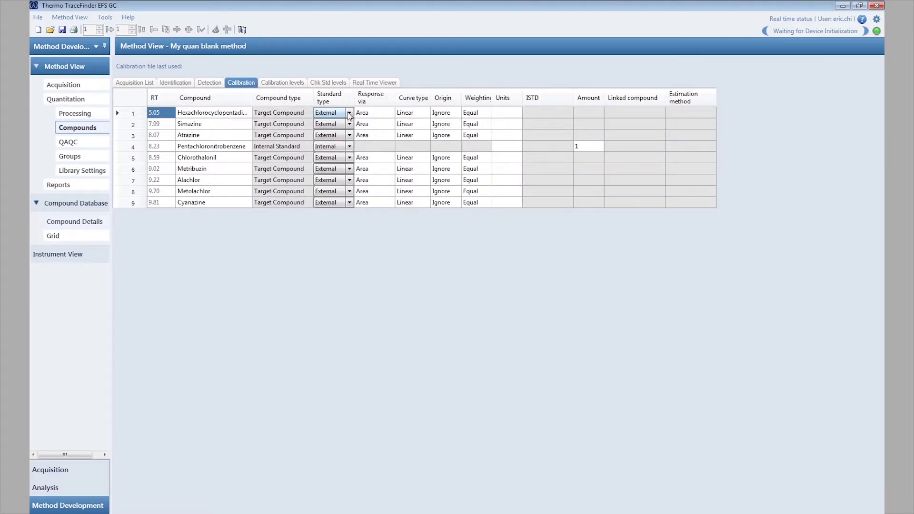
{"action": "left_click", "coordinate": [351, 114]}
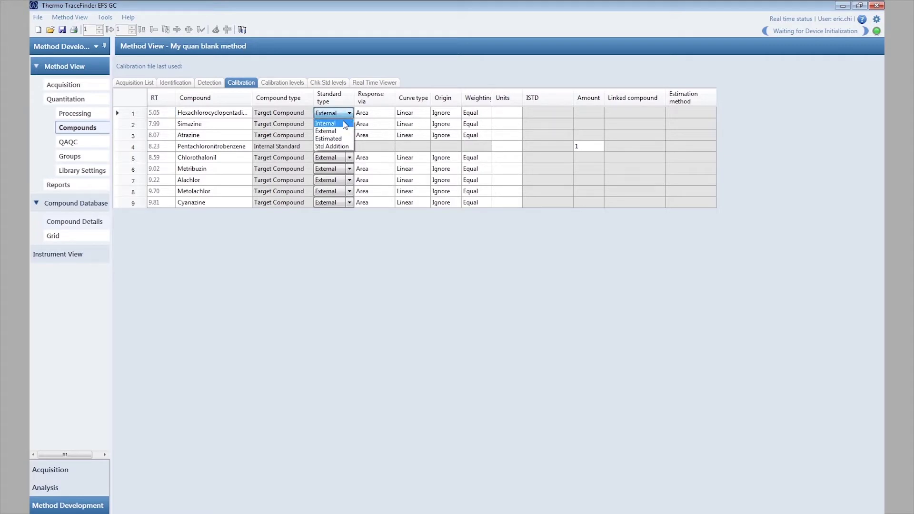
{"action": "left_click", "coordinate": [344, 123]}
{"action": "right_click", "coordinate": [339, 115]}
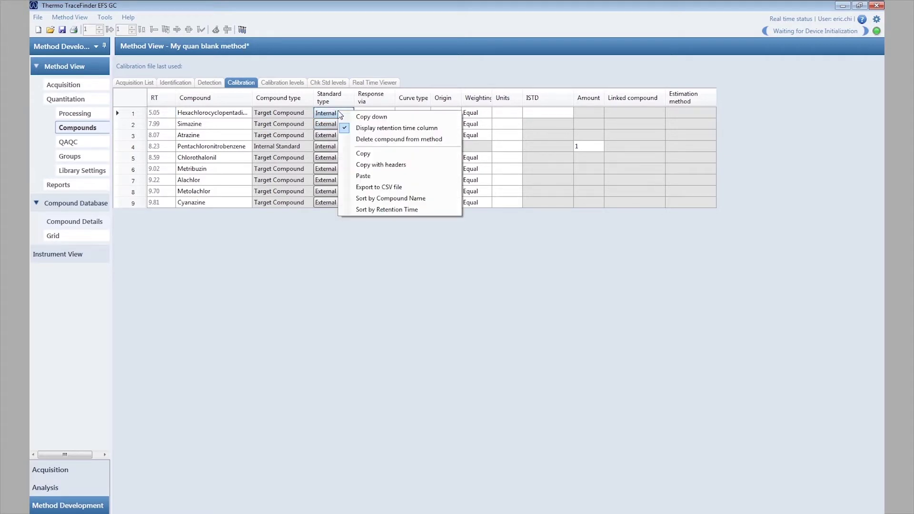
{"action": "left_click", "coordinate": [398, 118]}
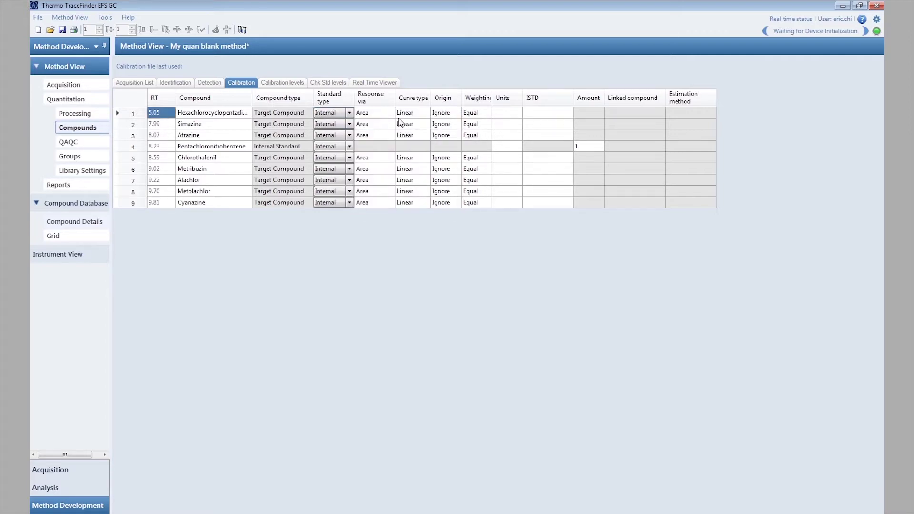
Keep Linear curve type and Ignore origin, and enter ppb units for the first compound.
{"action": "left_click", "coordinate": [430, 116]}
{"action": "left_click", "coordinate": [427, 114]}
{"action": "left_click", "coordinate": [458, 115]}
{"action": "left_click", "coordinate": [456, 114]}
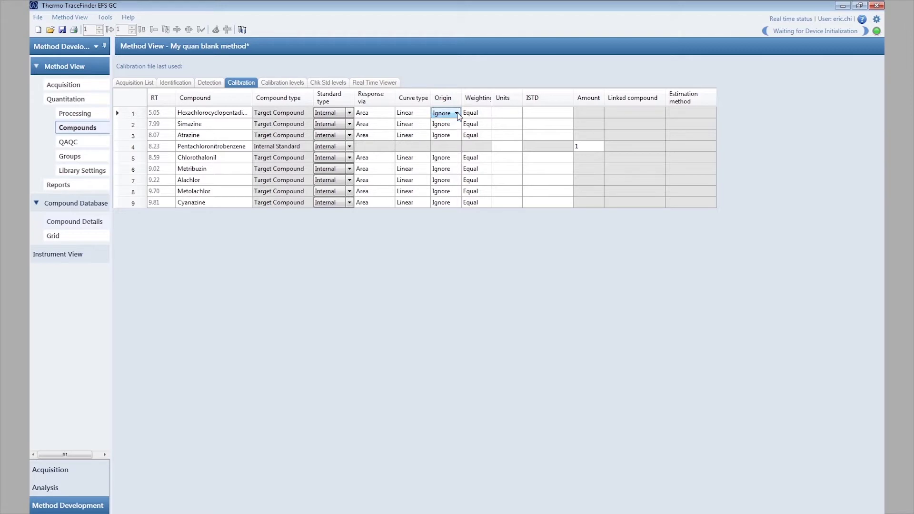
{"action": "left_click", "coordinate": [501, 113]}
{"action": "type", "text": "ppb"}
Give every compound ppb units and Pentachloronitrobenzene as its internal standard.
{"action": "right_click", "coordinate": [525, 121]}
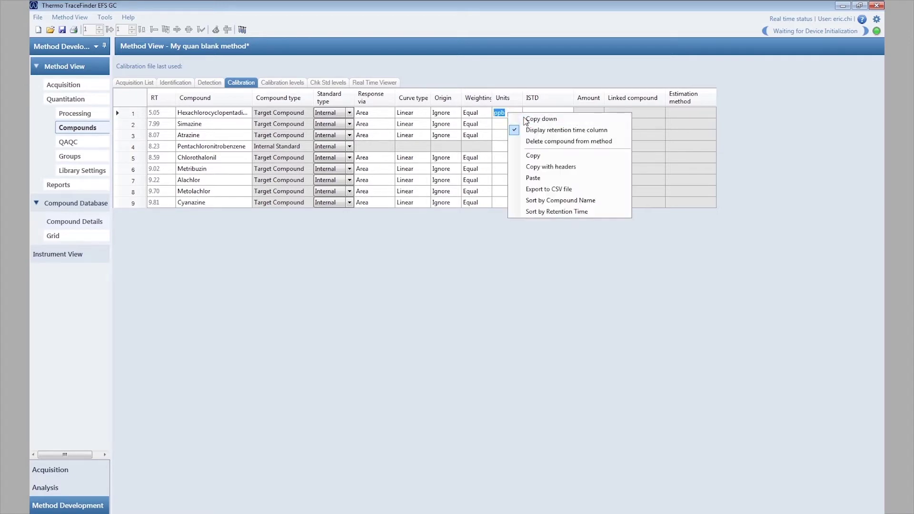
{"action": "left_click", "coordinate": [541, 119]}
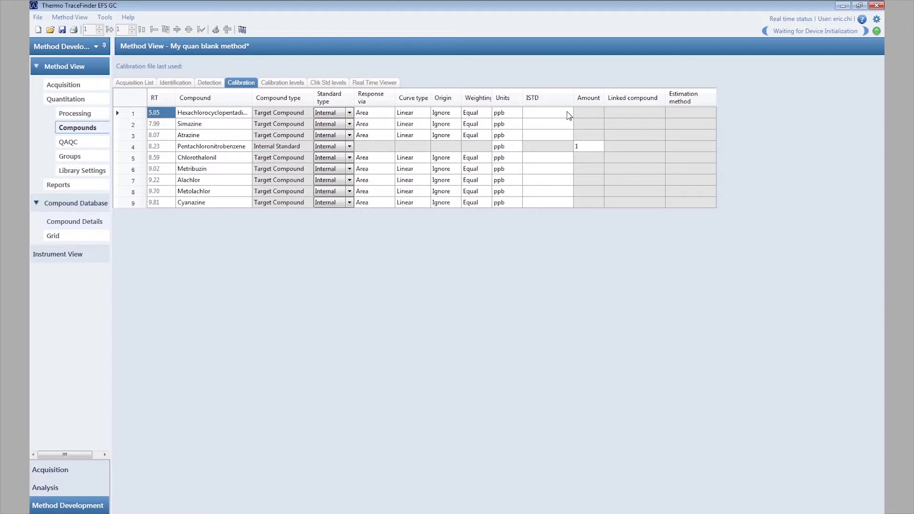
{"action": "left_click", "coordinate": [569, 113]}
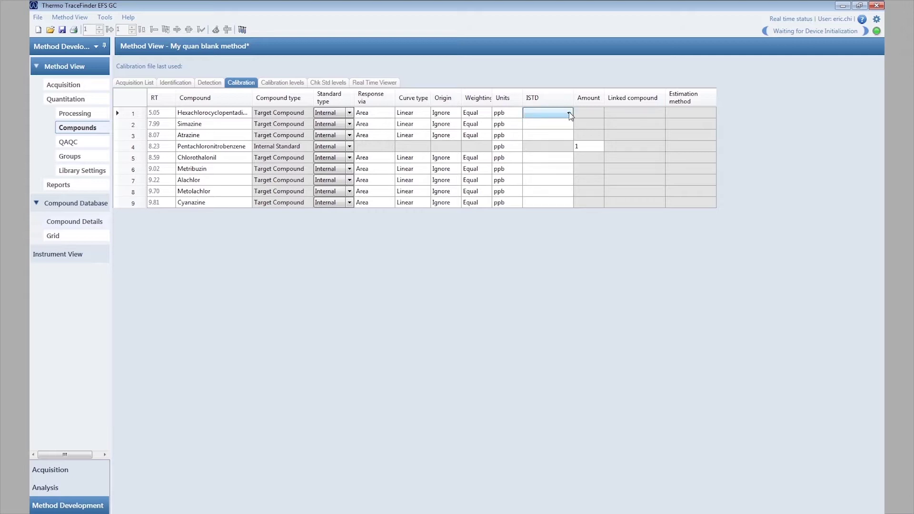
{"action": "left_click", "coordinate": [568, 113]}
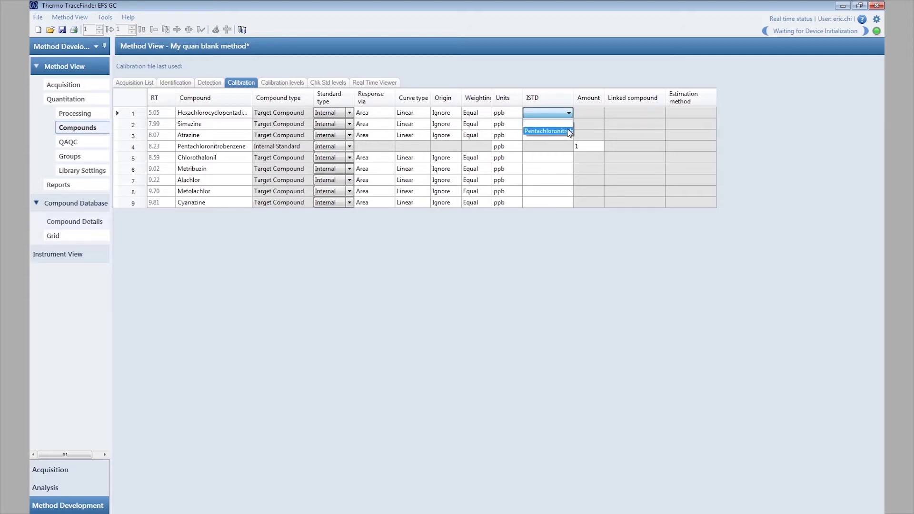
{"action": "left_click", "coordinate": [569, 132]}
{"action": "right_click", "coordinate": [563, 116]}
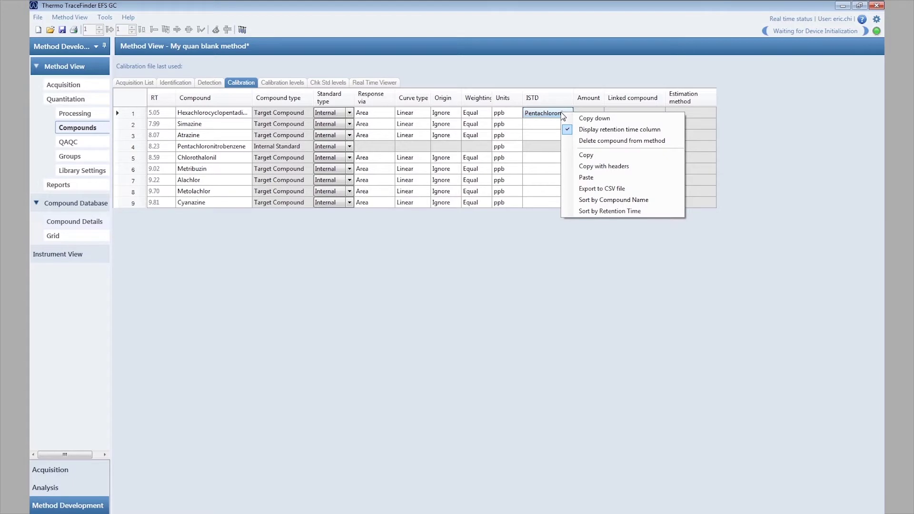
{"action": "left_click", "coordinate": [595, 118]}
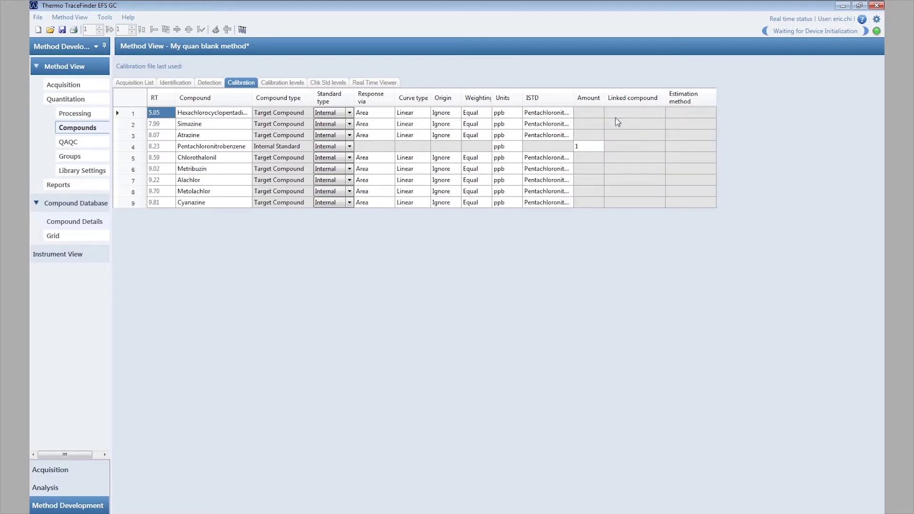
Set the internal standard's amount to 500.
{"action": "left_click", "coordinate": [580, 147]}
{"action": "type", "text": "5"}
{"action": "type", "text": "0"}
{"action": "key", "text": "Return"}
Add calibration levels STD 1 and STD 2 in the calibration levels table.
{"action": "left_click", "coordinate": [299, 83]}
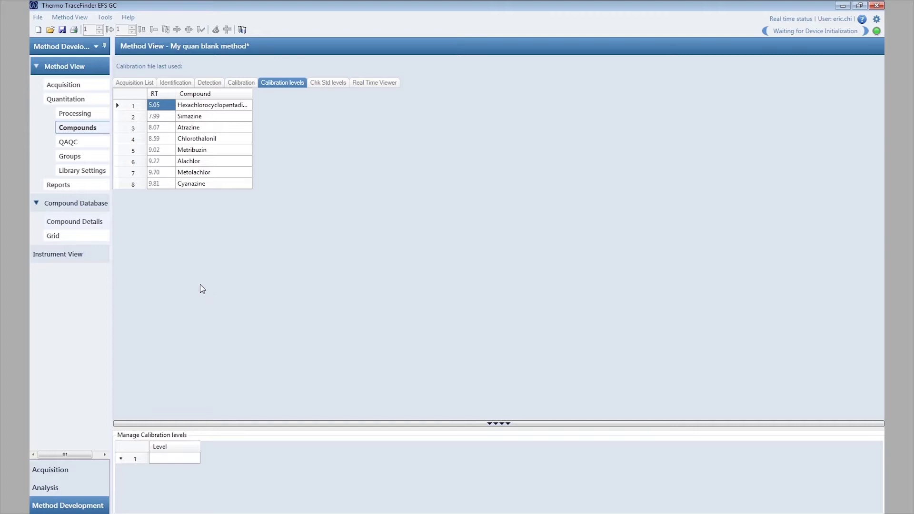
{"action": "left_click", "coordinate": [161, 458]}
{"action": "type", "text": "TD "}
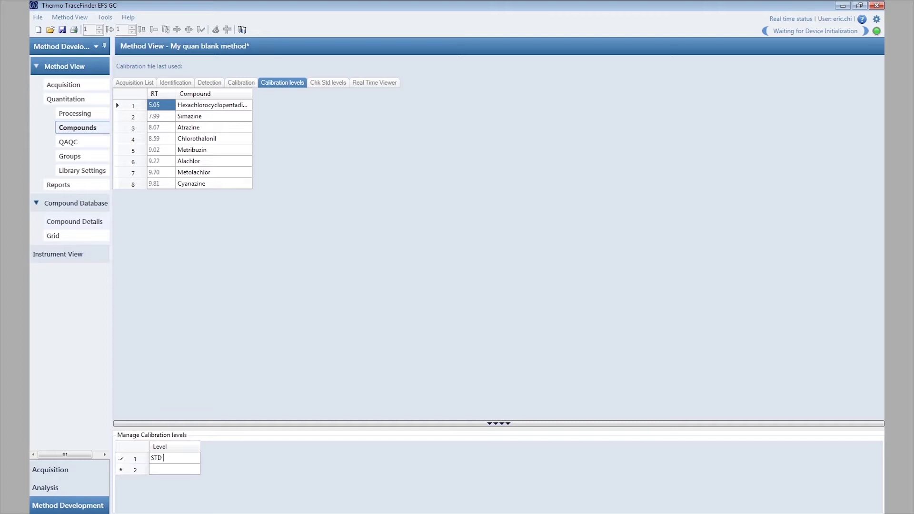
{"action": "type", "text": "1"}
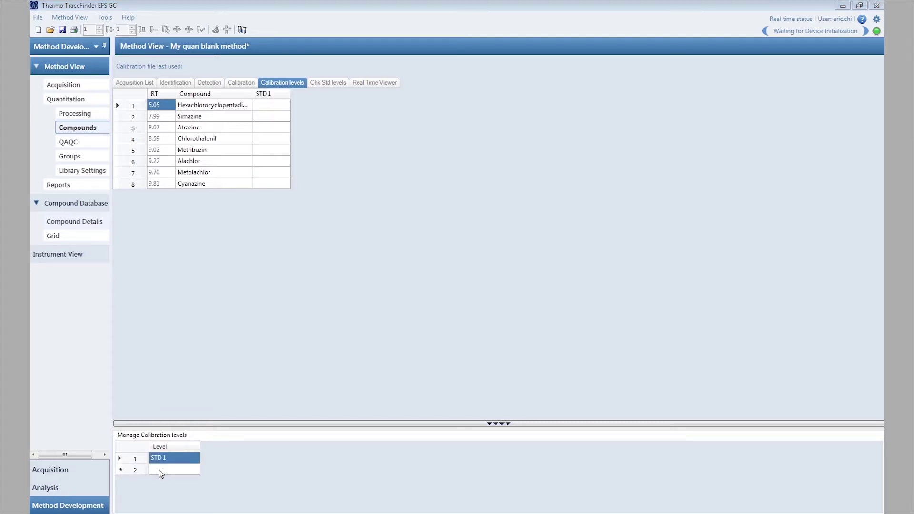
{"action": "left_click", "coordinate": [162, 470]}
{"action": "type", "text": "STD"}
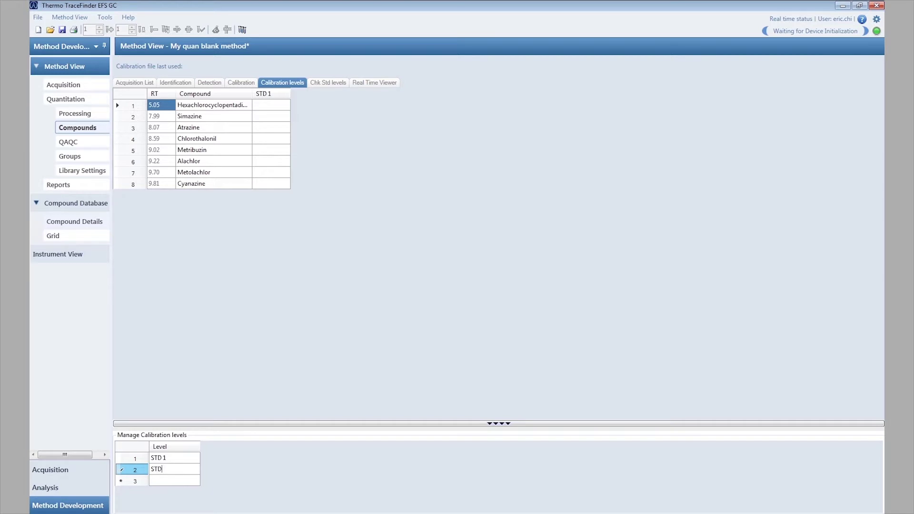
{"action": "type", "text": " 2"}
{"action": "type", "text": "5"}
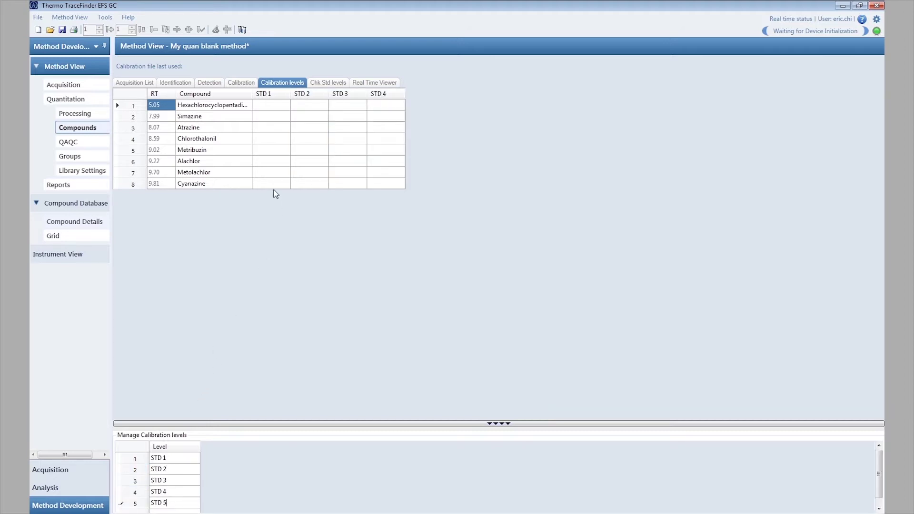
Fill every compound's STD 1–5 concentrations with 250, 500, 1000, 2000 and 4000.
{"action": "left_click", "coordinate": [276, 107]}
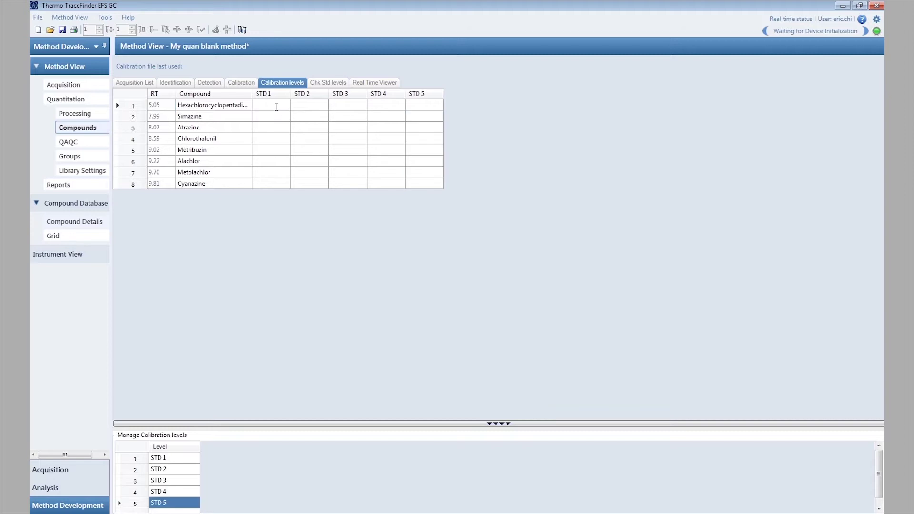
{"action": "type", "text": "250"}
{"action": "right_click", "coordinate": [280, 105]}
{"action": "left_click", "coordinate": [299, 111]}
{"action": "type", "text": "5"}
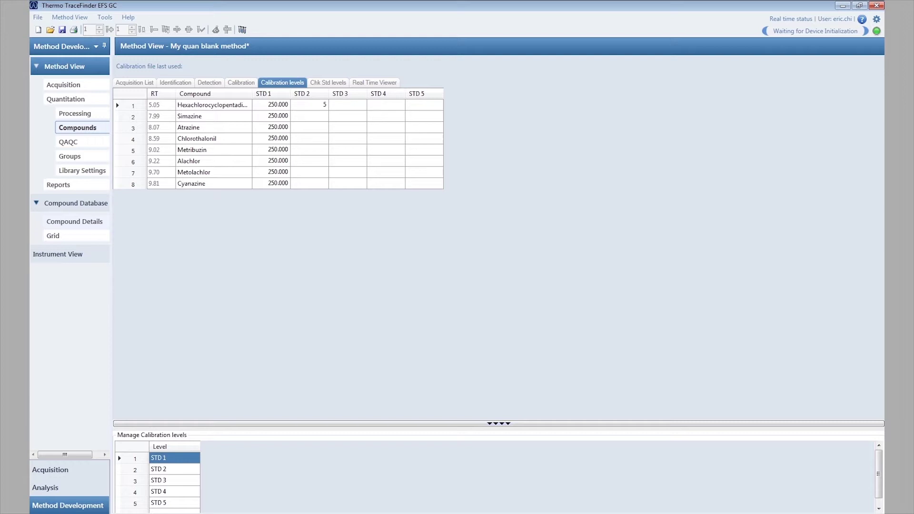
{"action": "type", "text": "00"}
{"action": "right_click", "coordinate": [310, 103]}
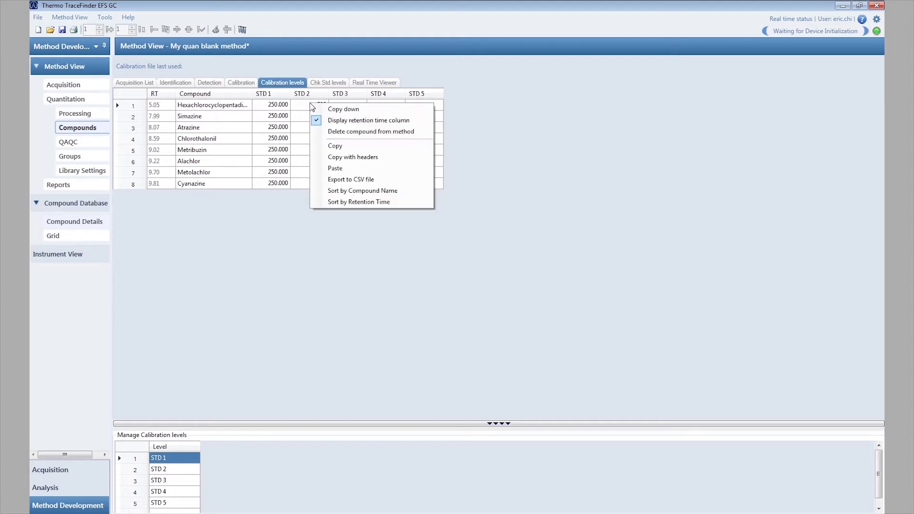
{"action": "left_click", "coordinate": [335, 110]}
{"action": "right_click", "coordinate": [419, 104]}
{"action": "left_click", "coordinate": [447, 115]}
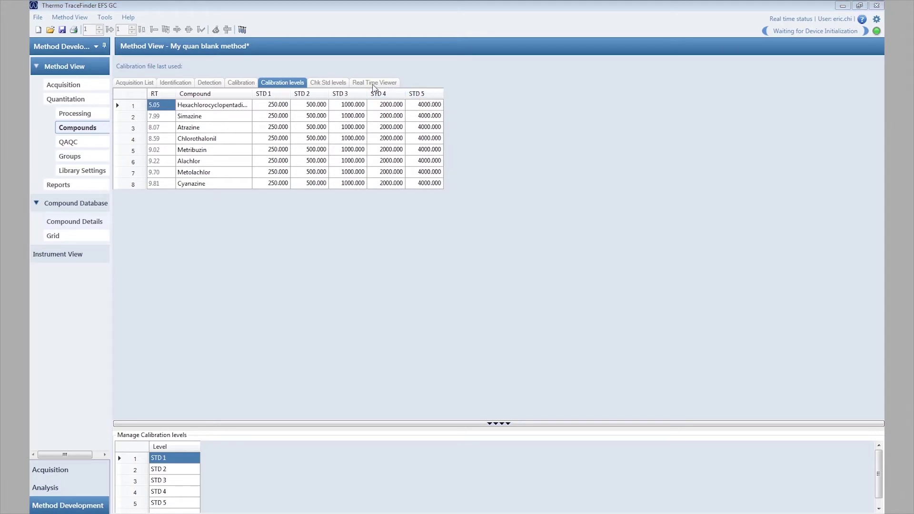
{"action": "left_click", "coordinate": [346, 84]}
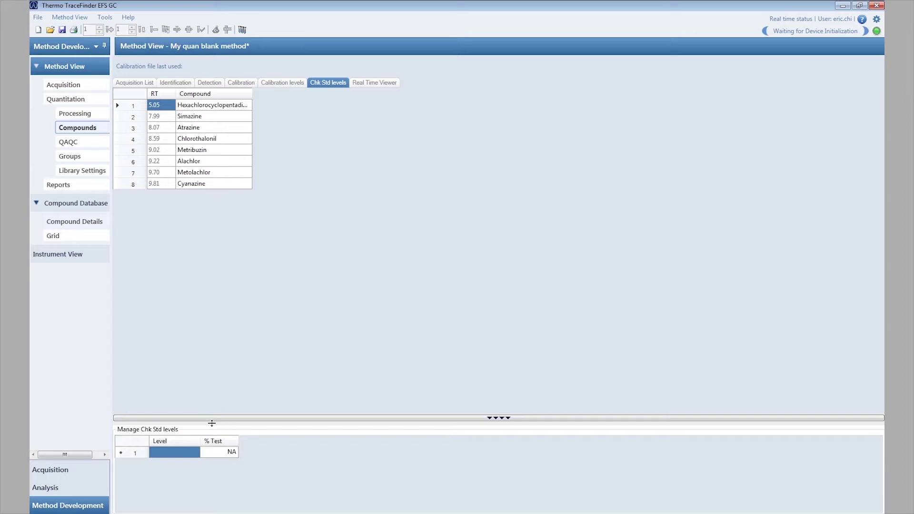
Add check standard level QC 1 with a 20% test tolerance.
{"action": "left_click", "coordinate": [158, 449]}
{"action": "type", "text": "Q"}
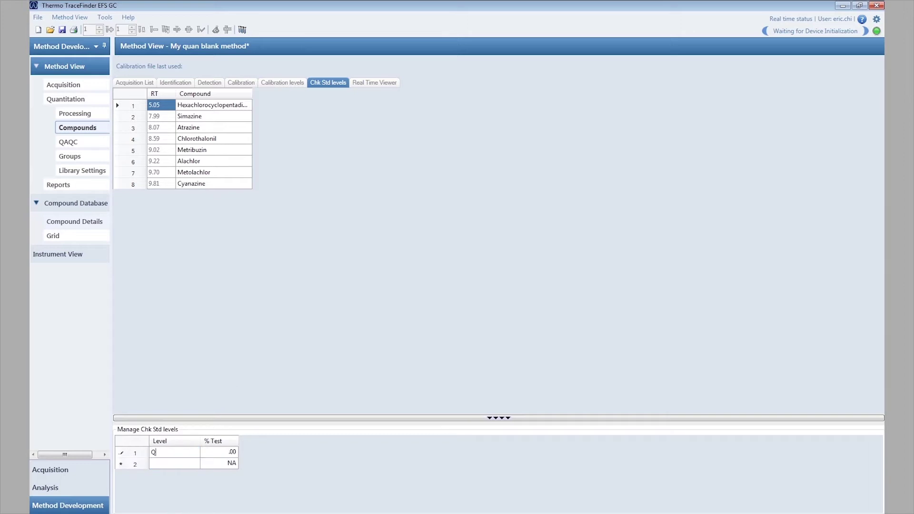
{"action": "type", "text": "C 1"}
{"action": "left_click", "coordinate": [214, 454]}
{"action": "type", "text": "2"}
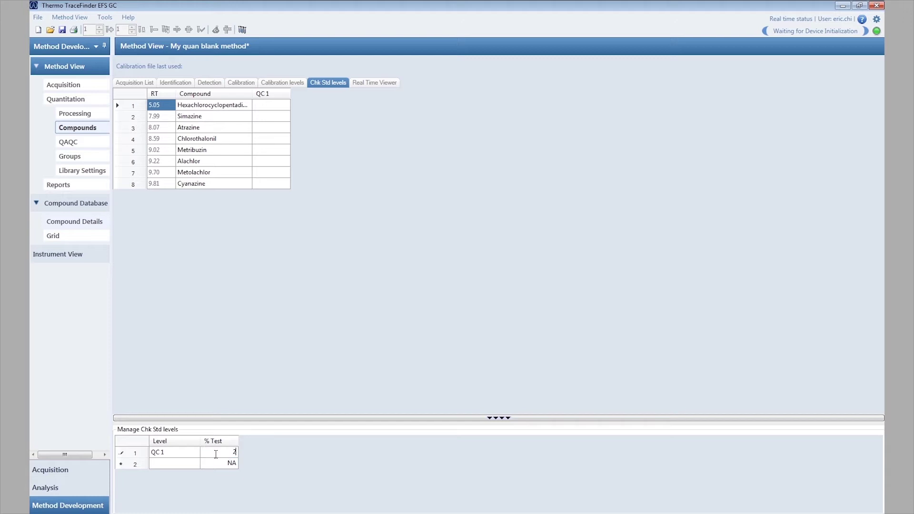
{"action": "type", "text": "0"}
Set every compound's QC 1 concentration to 250.
{"action": "left_click", "coordinate": [283, 106]}
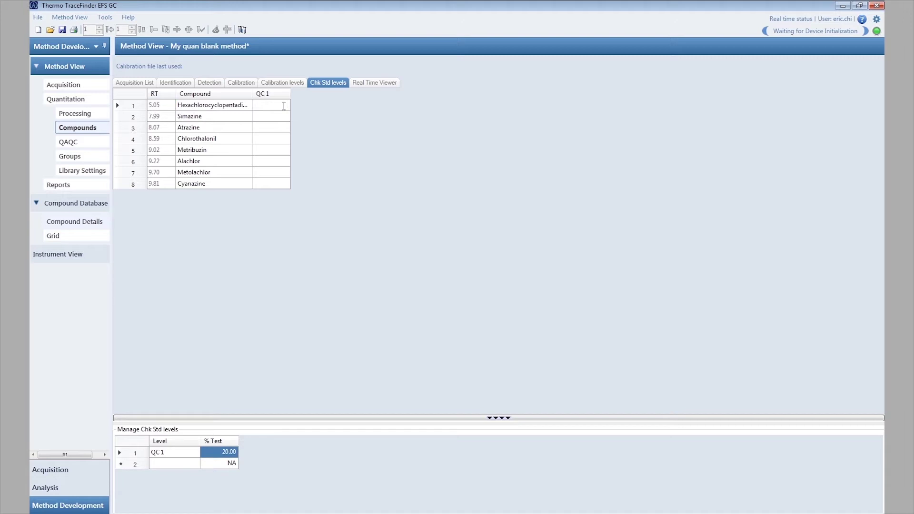
{"action": "type", "text": "2"}
{"action": "type", "text": "50"}
{"action": "right_click", "coordinate": [278, 102]}
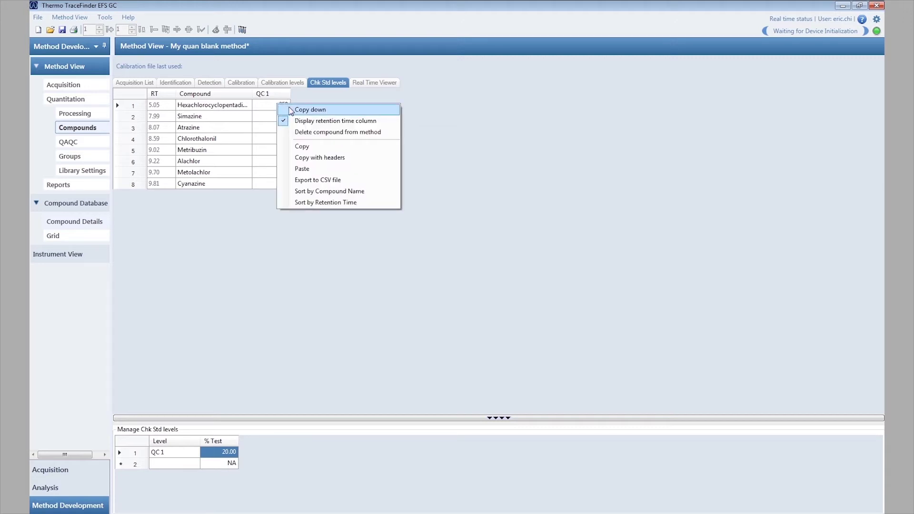
{"action": "left_click", "coordinate": [289, 109]}
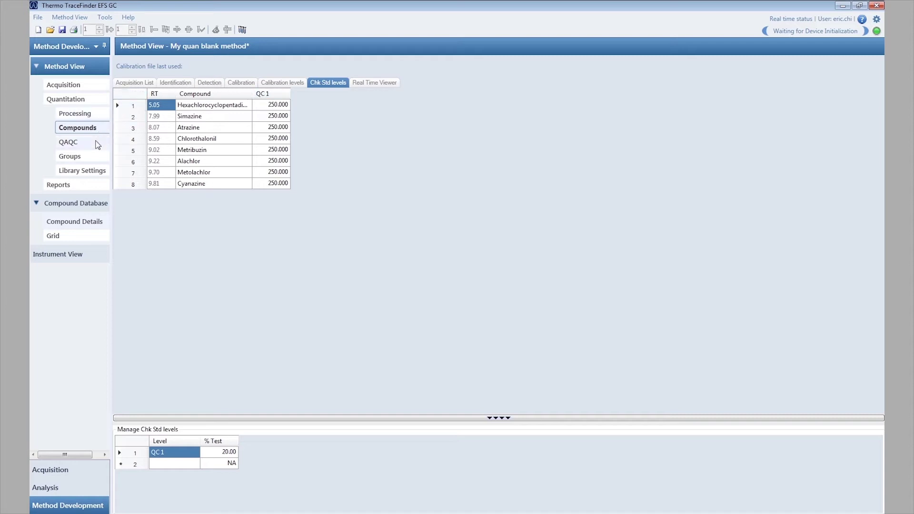
Open the QAQC limits table under Quantitation in the Method View.
{"action": "left_click", "coordinate": [97, 143]}
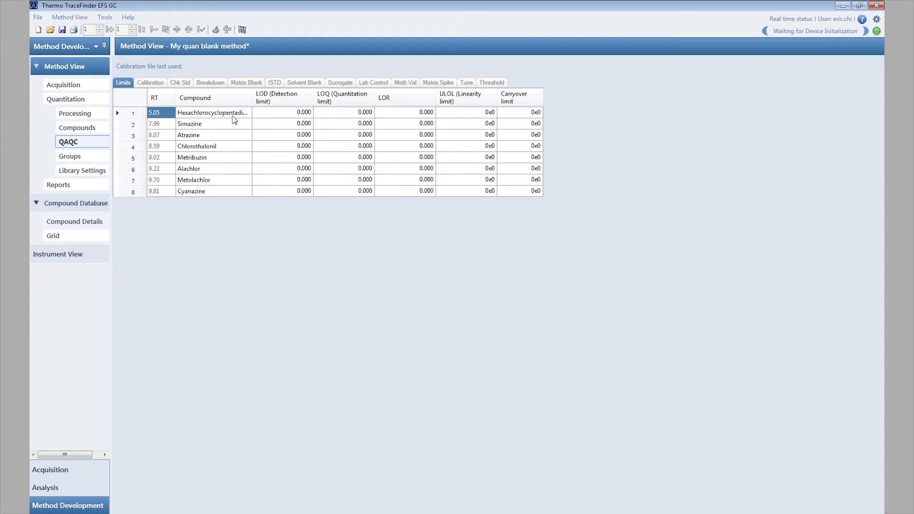
Create compound group 'Group 1' containing Simazine and Atrazine.
{"action": "left_click", "coordinate": [106, 159]}
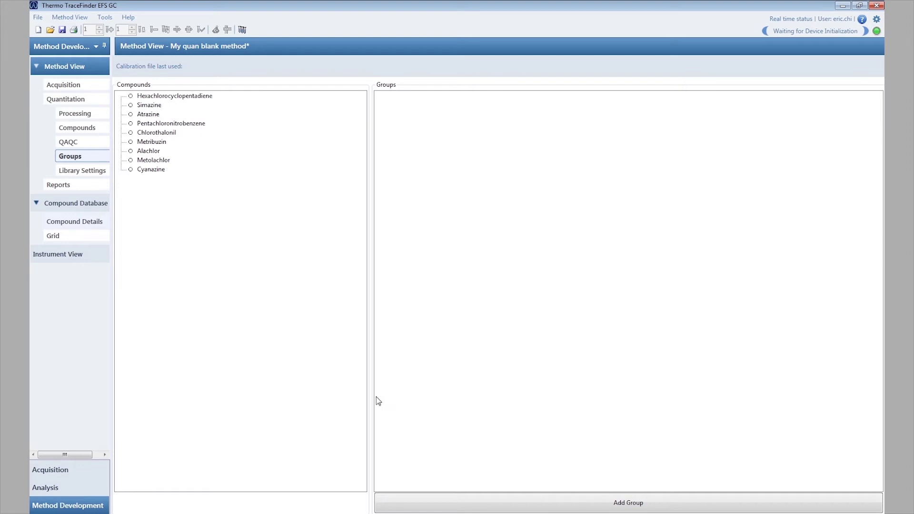
{"action": "left_click", "coordinate": [619, 507]}
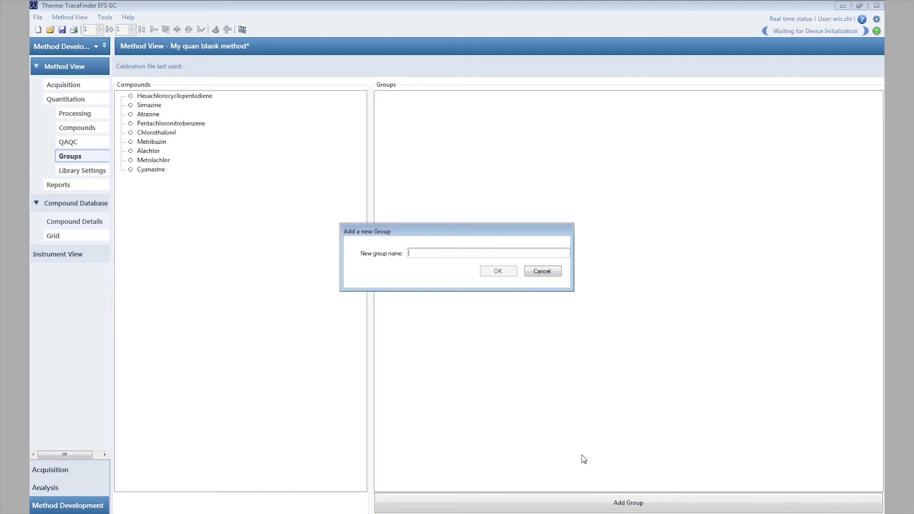
{"action": "type", "text": "Gr"}
{"action": "type", "text": "ou"}
{"action": "type", "text": "p 1"}
{"action": "left_click", "coordinate": [504, 272]}
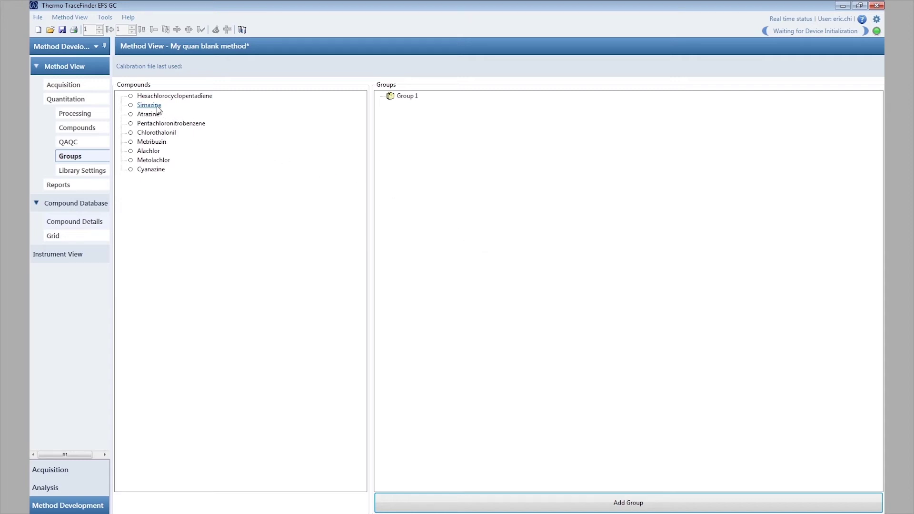
{"action": "mouse_move", "coordinate": [158, 108]}
{"action": "left_mouse_down"}
{"action": "mouse_move", "coordinate": [390, 106]}
{"action": "mouse_move", "coordinate": [390, 95]}
{"action": "left_mouse_up"}
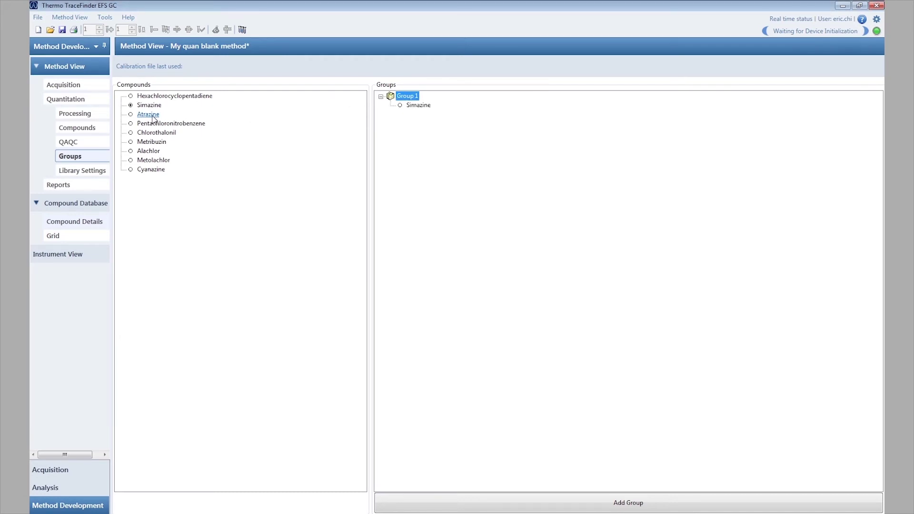
{"action": "mouse_move", "coordinate": [153, 118]}
{"action": "left_mouse_down"}
{"action": "mouse_move", "coordinate": [390, 109]}
{"action": "mouse_move", "coordinate": [390, 97]}
{"action": "left_mouse_up"}
Delete Group 1 and save the quan blank method.
{"action": "right_click", "coordinate": [390, 96]}
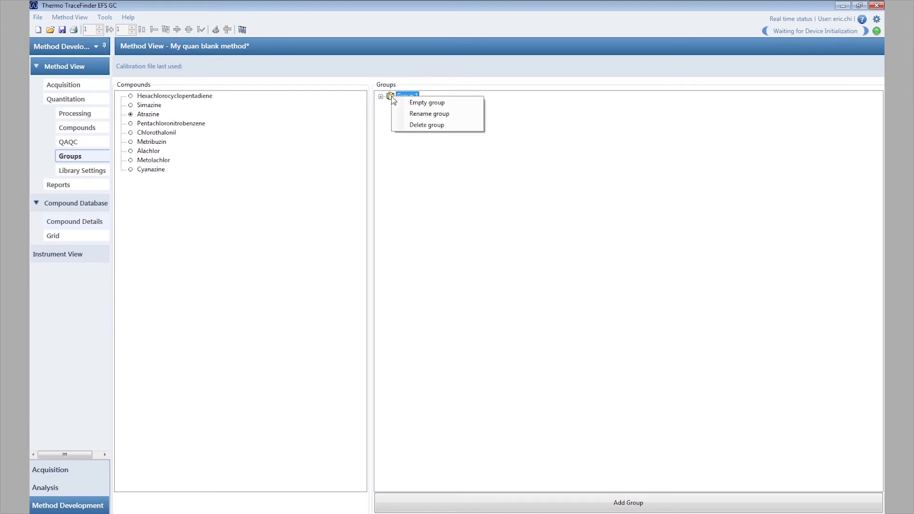
{"action": "left_click", "coordinate": [424, 125]}
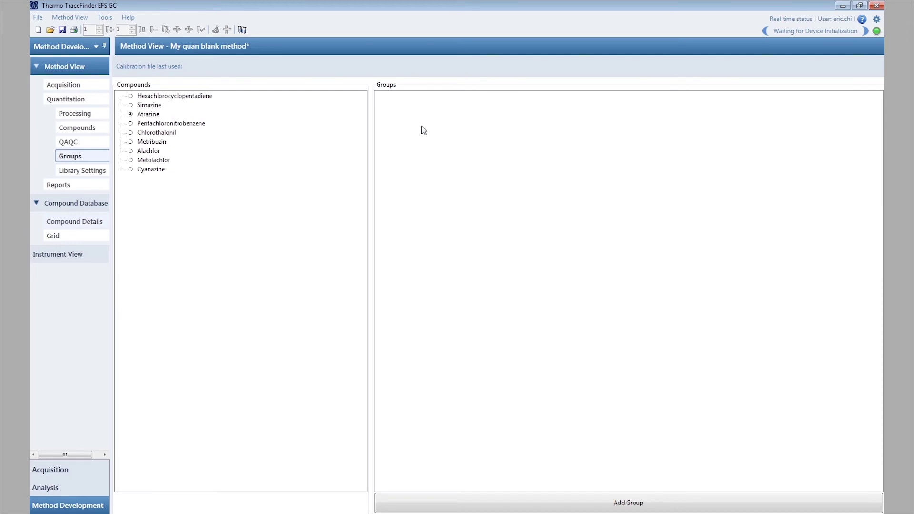
{"action": "key", "text": "ctrl+s"}
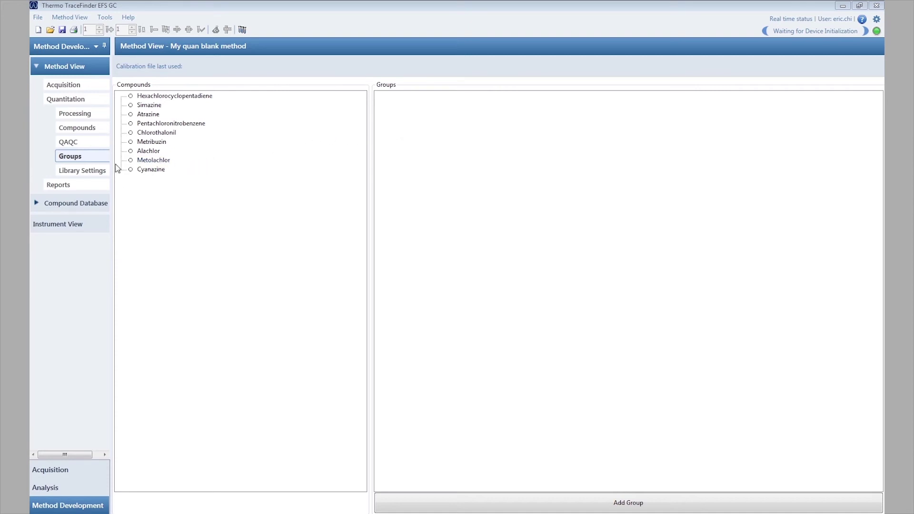
Change the Library Settings MS order from MS2 to MS.
{"action": "left_click", "coordinate": [104, 173]}
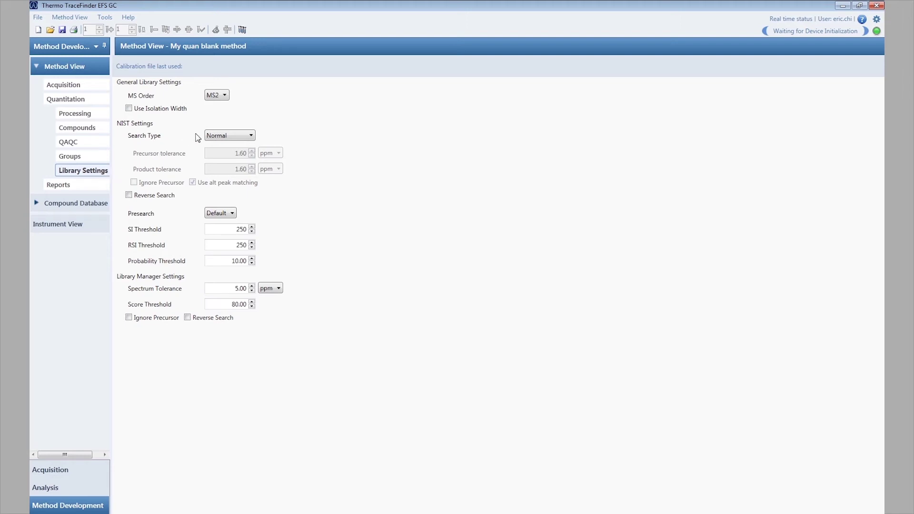
{"action": "left_click", "coordinate": [224, 95]}
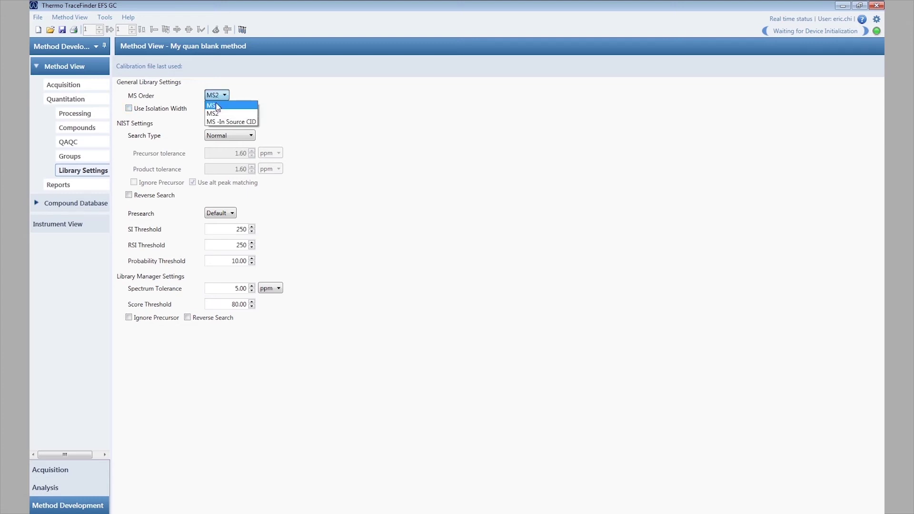
{"action": "left_click", "coordinate": [217, 106]}
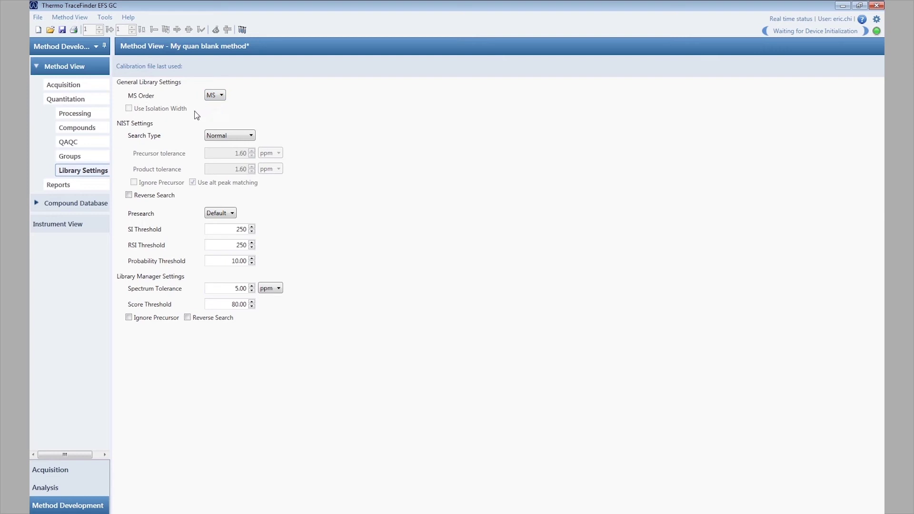
Have Batch, Blank and Calibration reports print, with PDF and Excel output for Batch and Calibration.
{"action": "left_click", "coordinate": [92, 190]}
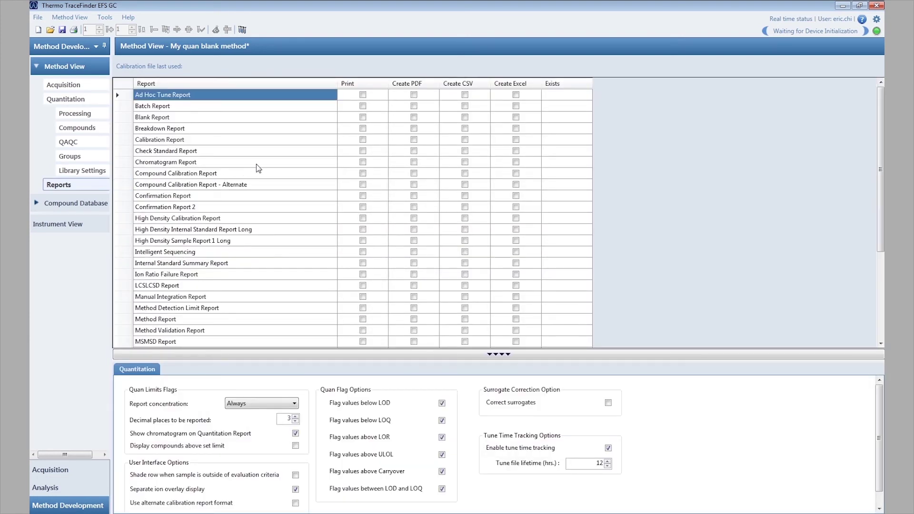
{"action": "left_click", "coordinate": [362, 106]}
{"action": "left_click", "coordinate": [363, 118]}
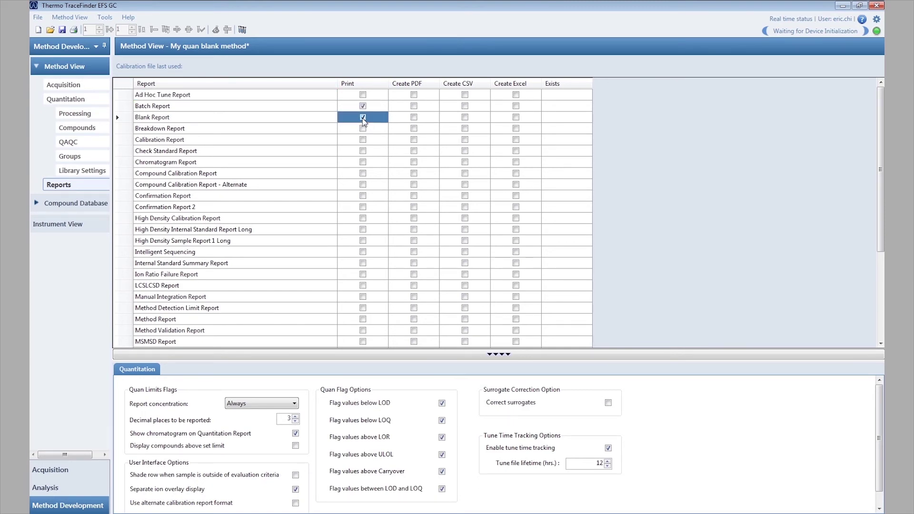
{"action": "left_click", "coordinate": [363, 139]}
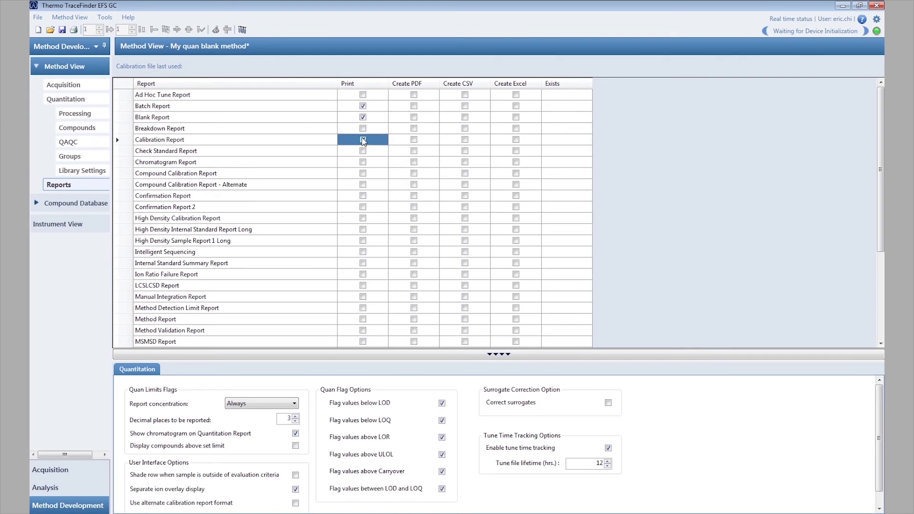
{"action": "left_click", "coordinate": [413, 106]}
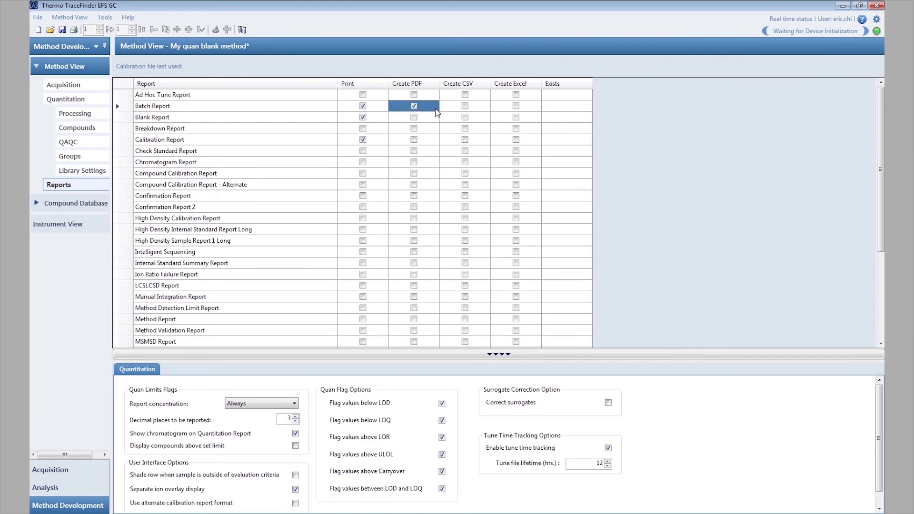
{"action": "left_click", "coordinate": [515, 106]}
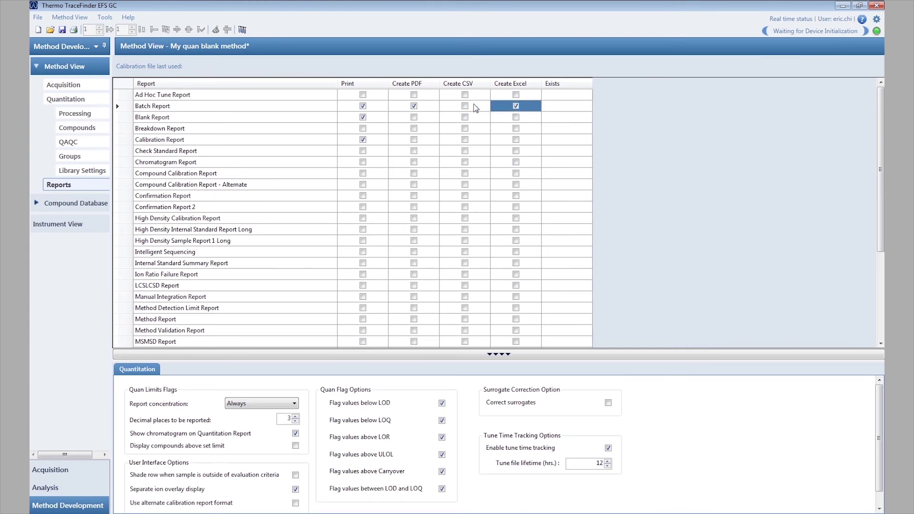
{"action": "left_click", "coordinate": [414, 140]}
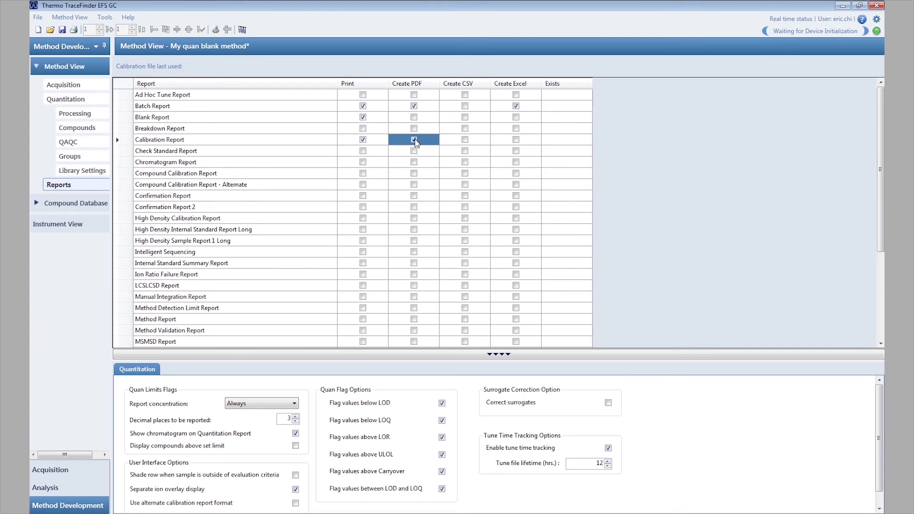
{"action": "left_click", "coordinate": [516, 140]}
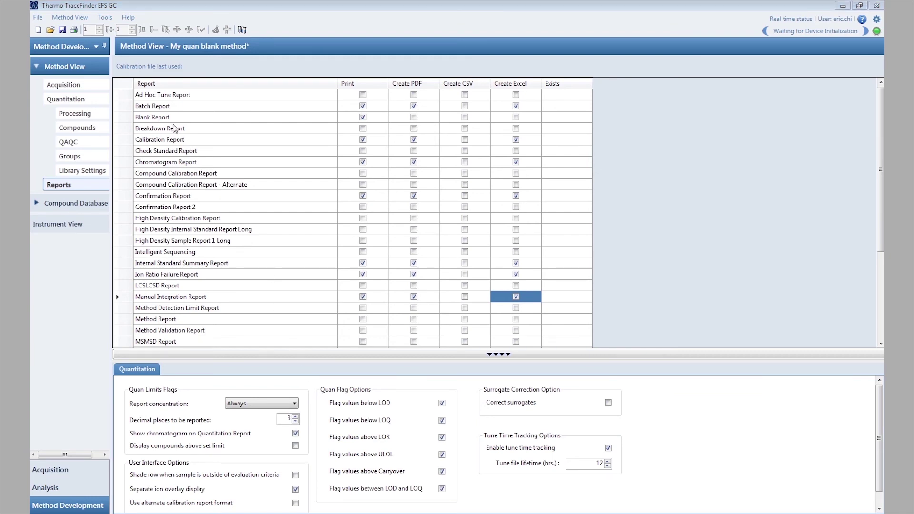
{"action": "left_click", "coordinate": [62, 30]}
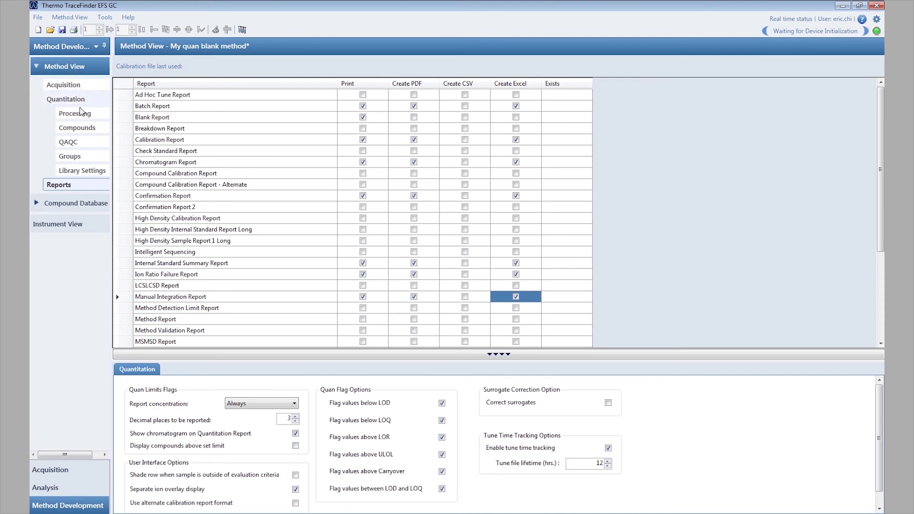
Browse the My Compound List Database, cancel opening another database file, and go to Instrument View.
{"action": "left_click", "coordinate": [105, 208]}
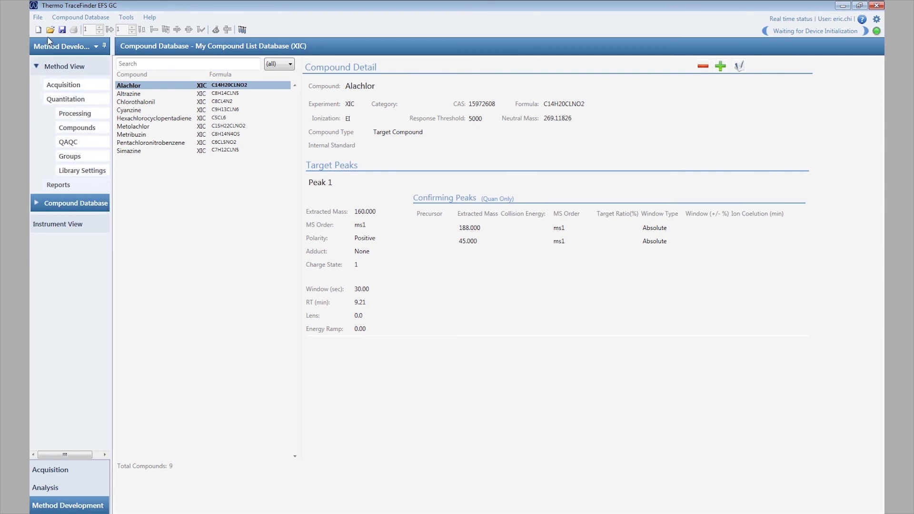
{"action": "left_click", "coordinate": [38, 18]}
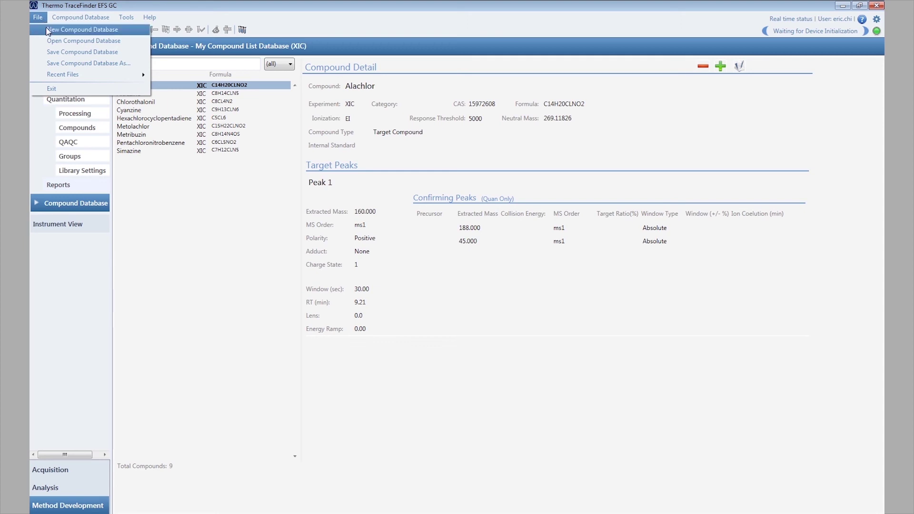
{"action": "left_click", "coordinate": [129, 42]}
{"action": "key", "text": "Escape"}
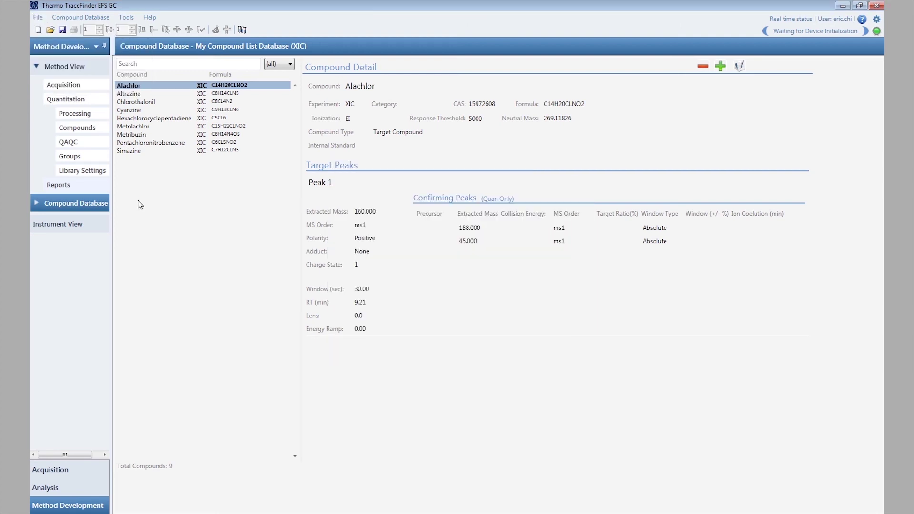
{"action": "left_click", "coordinate": [101, 223]}
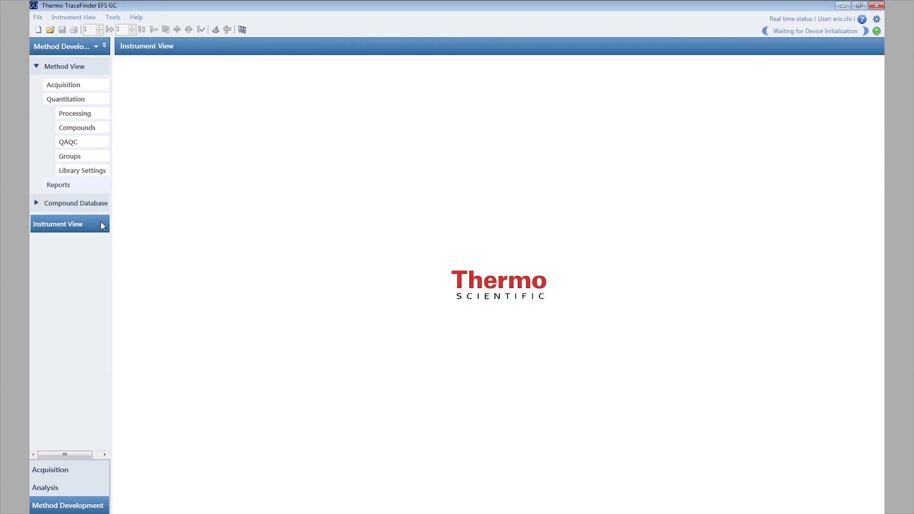